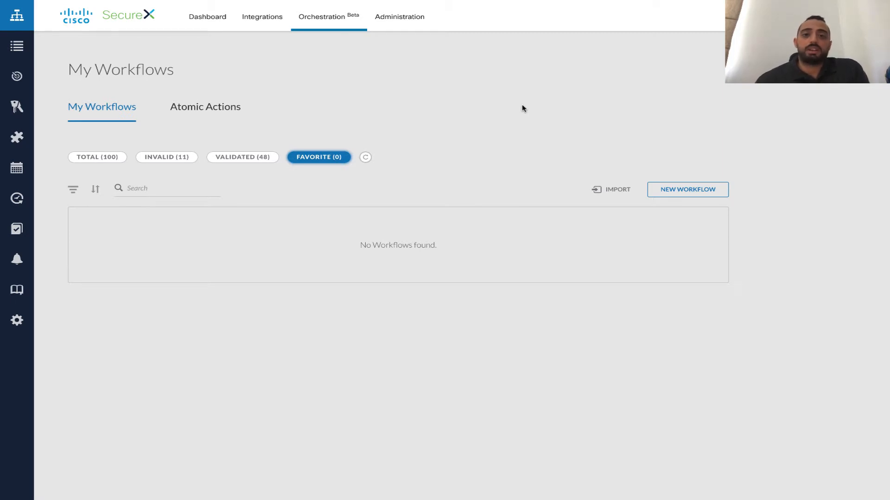
# Step: Start a new orchestration target with the display name MySmc and the description "this is my stealthwatch intallation"
pyautogui.moveTo(42, 76)
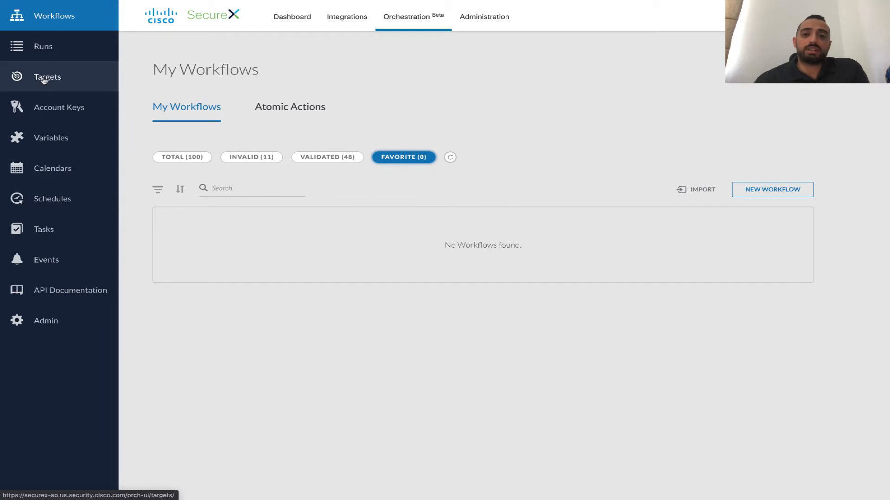
pyautogui.click(44, 77)
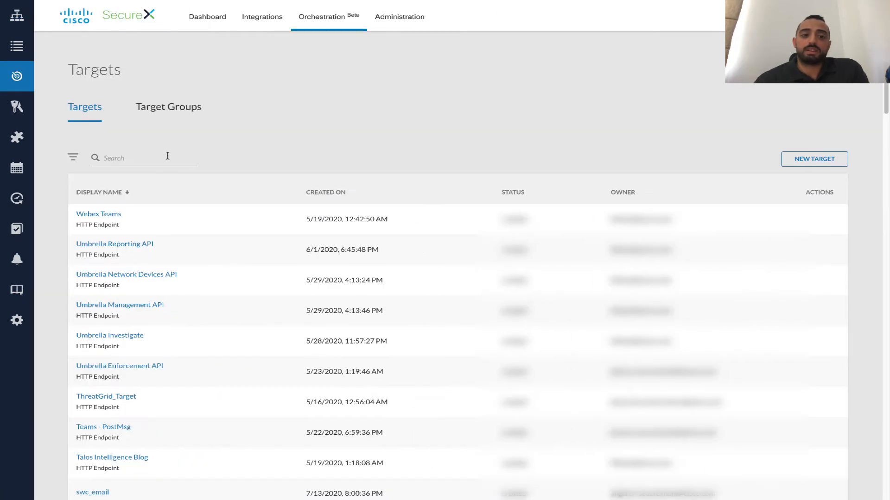
pyautogui.click(818, 162)
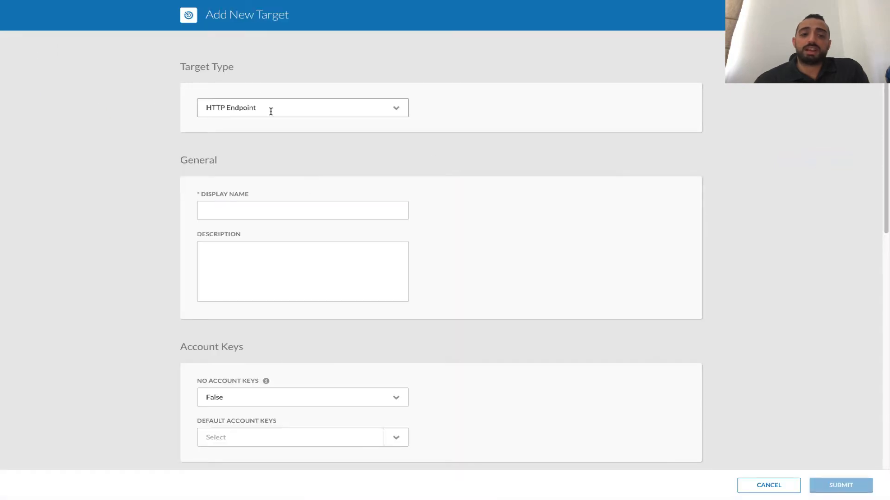
pyautogui.click(236, 206)
pyautogui.write('MySmc')
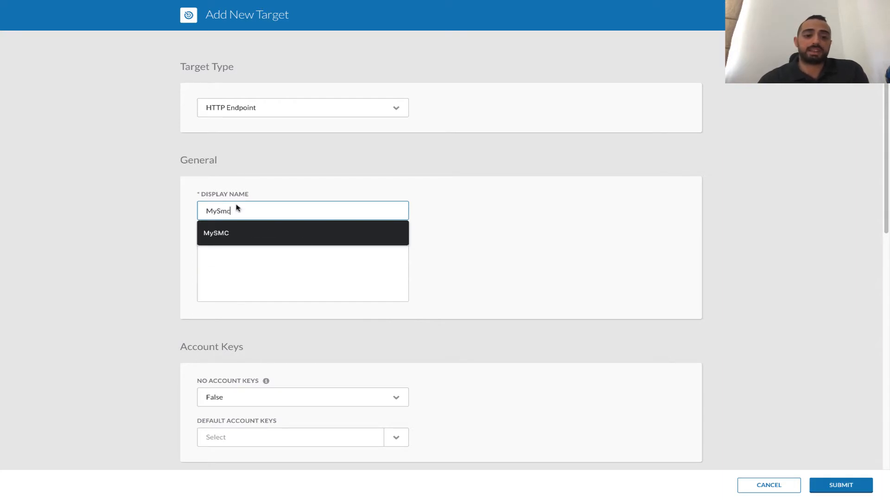
pyautogui.click(261, 289)
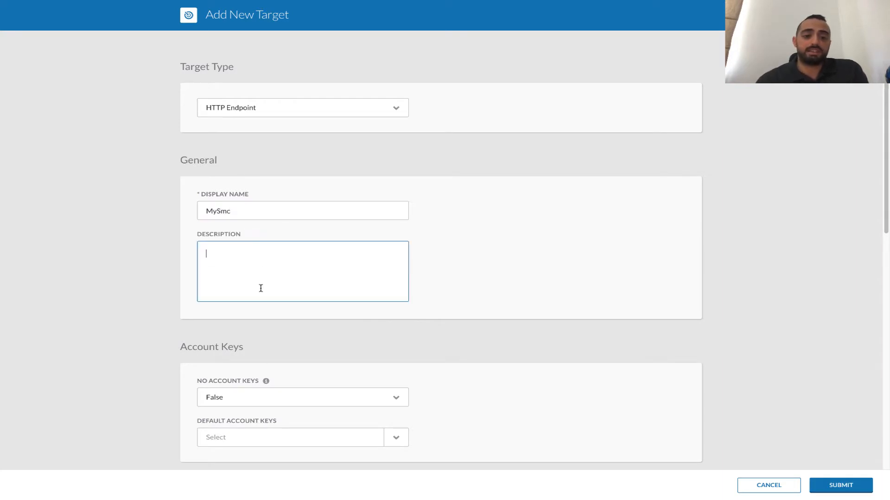
pyautogui.write('this is my stealthwatch intallation')
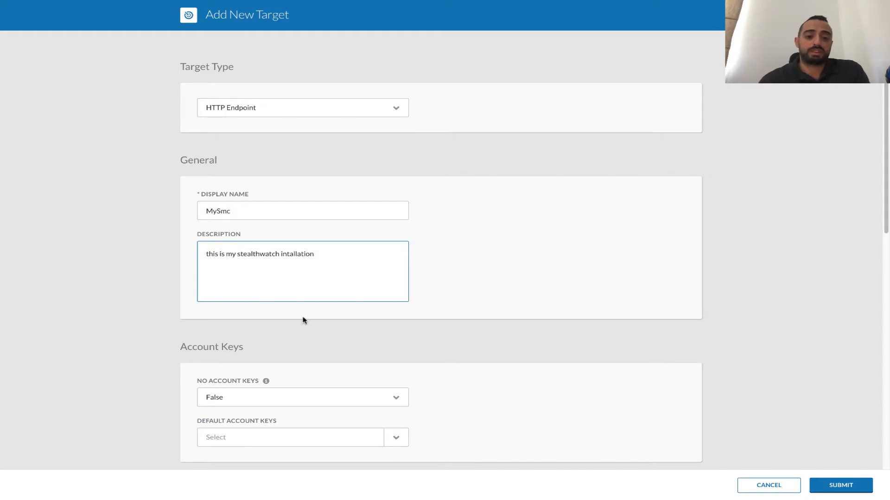
# Step: Set the target's No Account Keys option to True and its HTTP protocol to HTTPS
pyautogui.scroll(-3, 303, 319)
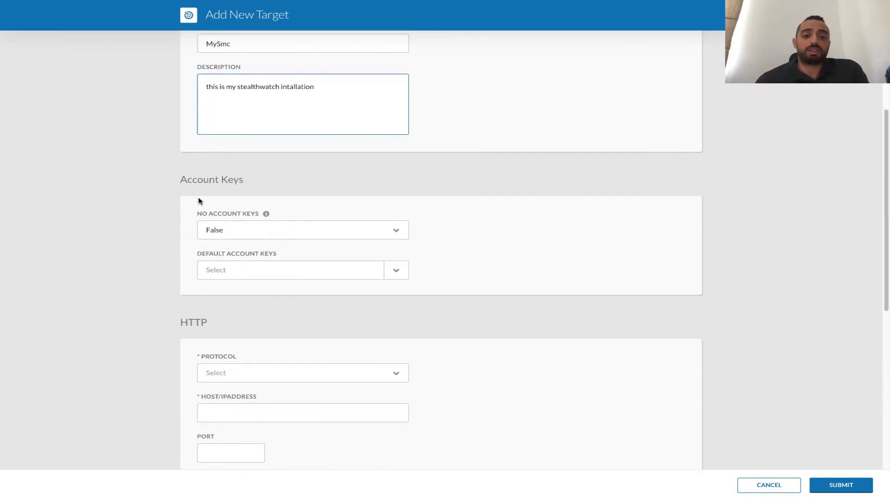
pyautogui.click(224, 229)
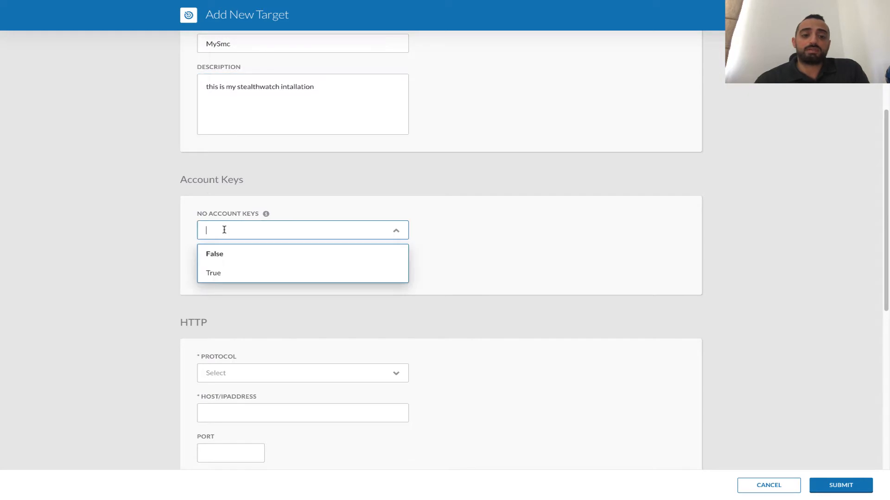
pyautogui.click(246, 278)
pyautogui.scroll(-1, 315, 304)
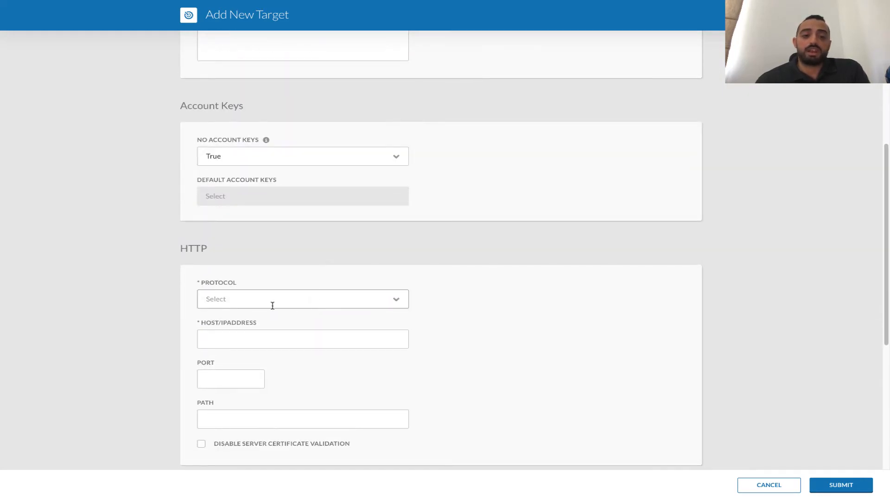
pyautogui.scroll(-1, 272, 306)
pyautogui.click(229, 221)
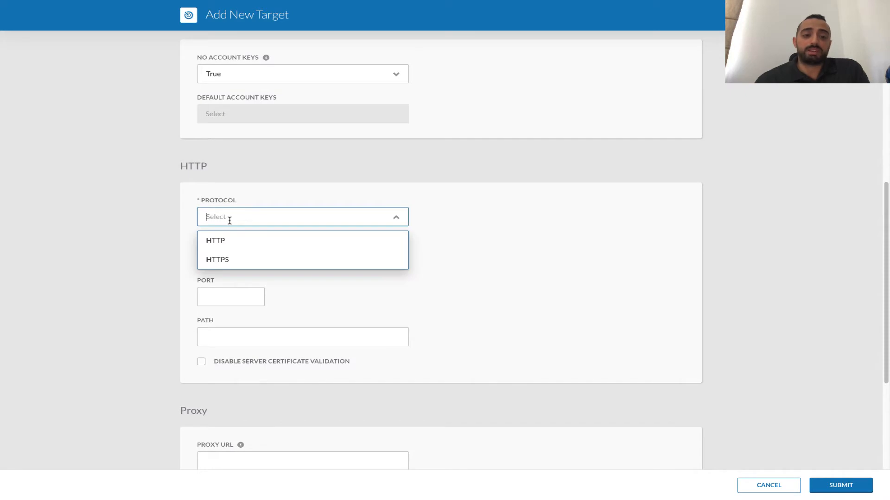
pyautogui.click(231, 261)
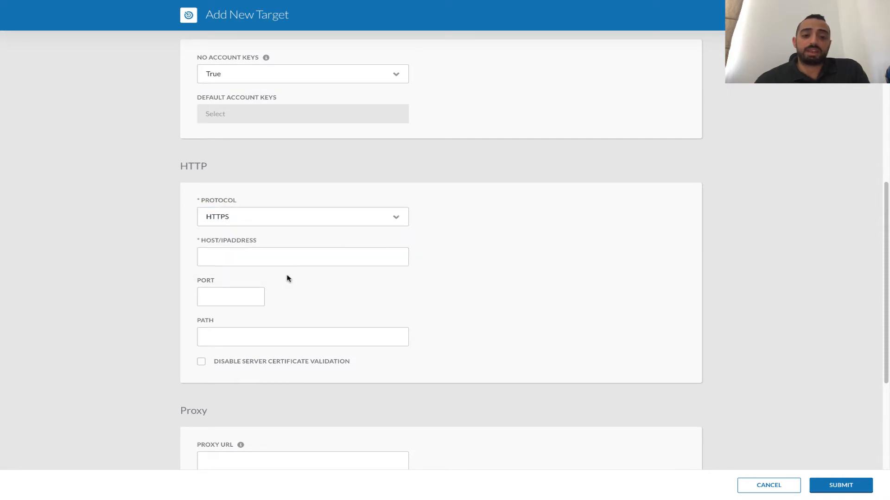
# Step: Enter 1.1.1.1 as the target's host/IP address and 443 as its port
pyautogui.scroll(-1, 287, 278)
pyautogui.click(239, 227)
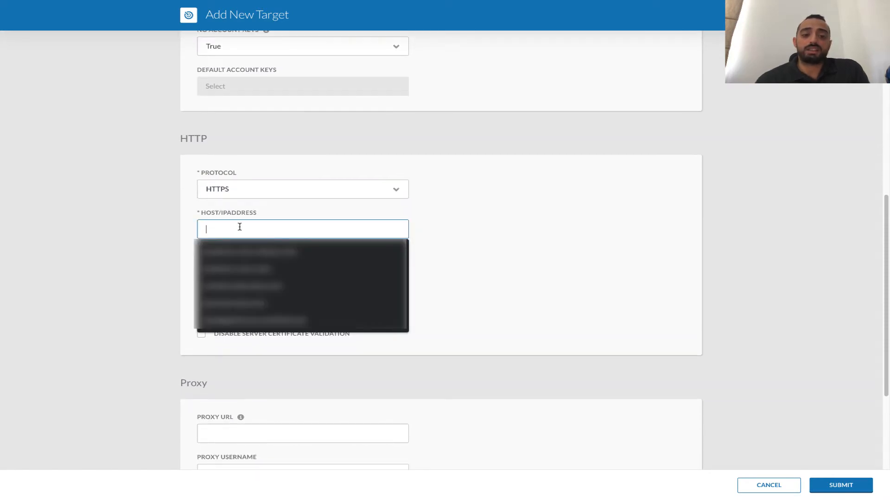
pyautogui.click(490, 236)
pyautogui.click(381, 229)
pyautogui.write('1.1.1.1')
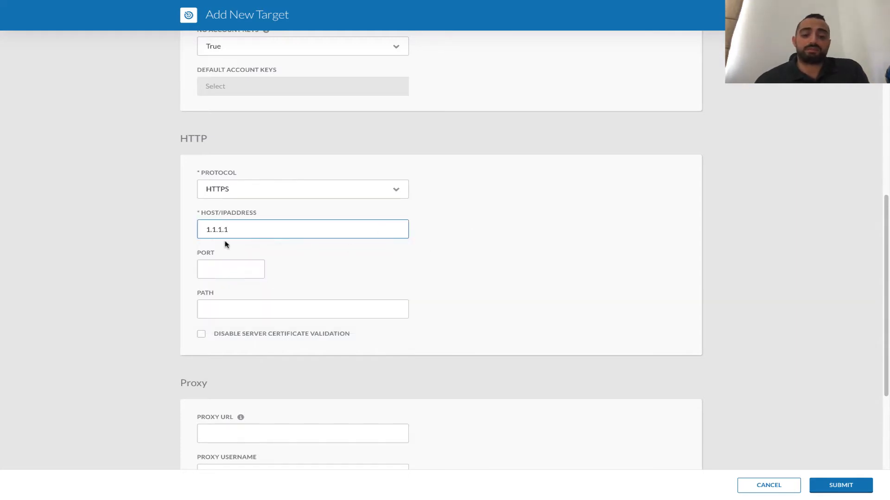
pyautogui.click(320, 253)
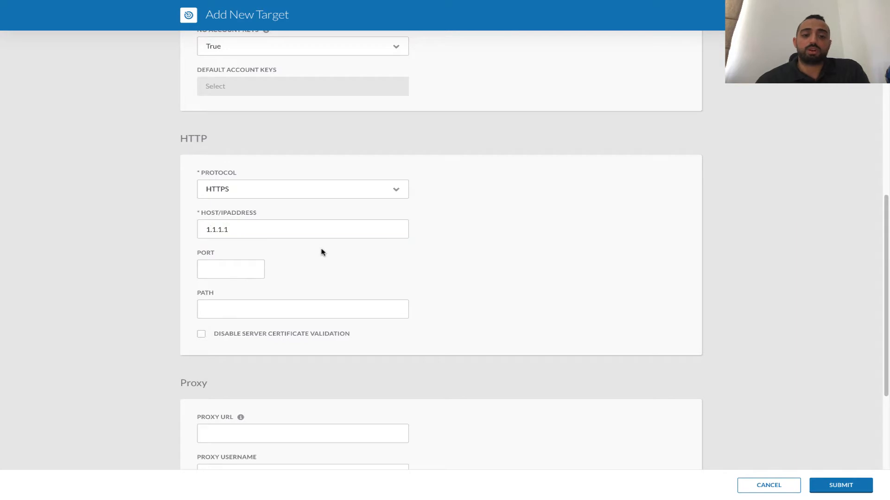
pyautogui.scroll(-1, 354, 280)
pyautogui.click(208, 261)
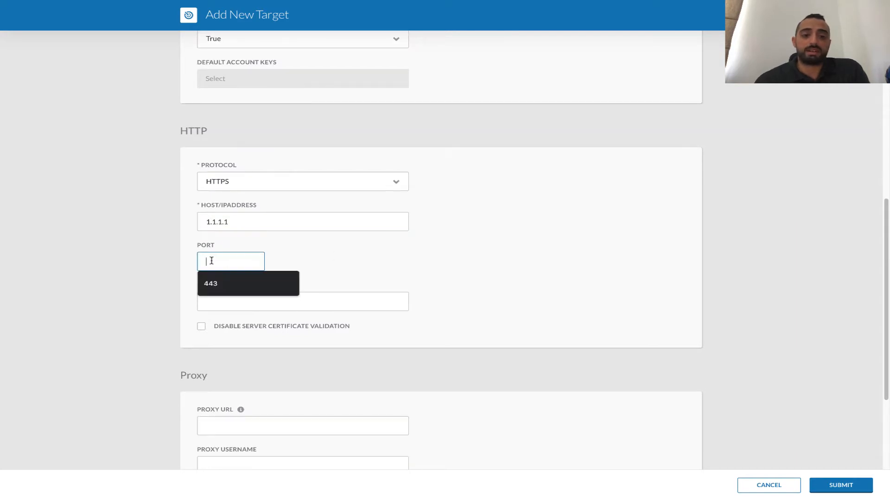
pyautogui.click(251, 285)
# Step: Review the new target's general, account key, HTTP and proxy settings
pyautogui.scroll(-3, 338, 268)
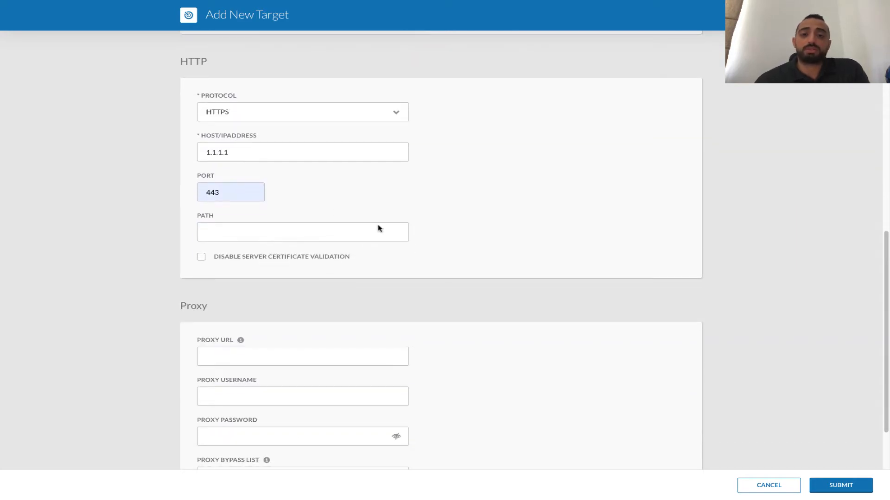
pyautogui.scroll(-2, 297, 313)
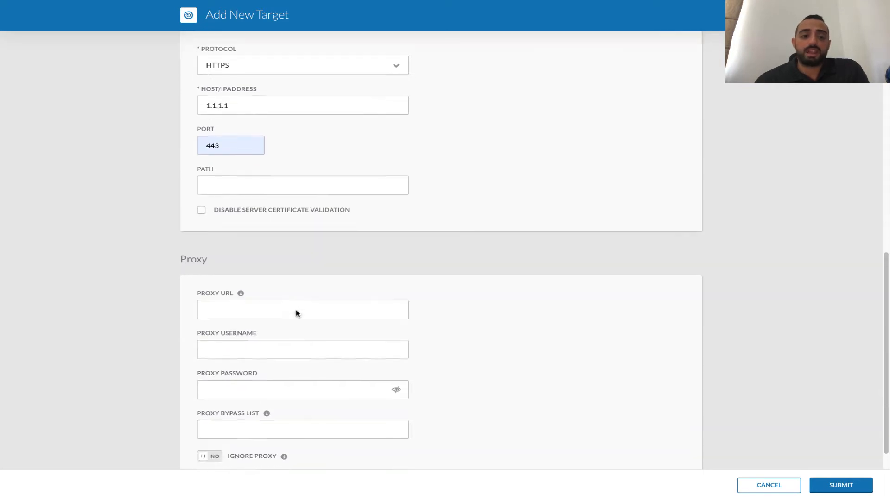
pyautogui.scroll(-1, 301, 334)
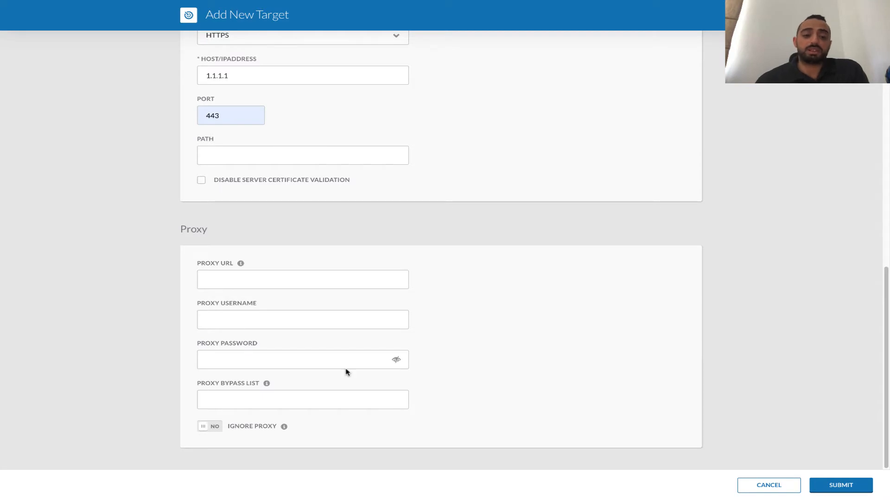
pyautogui.scroll(4, 546, 273)
pyautogui.scroll(6, 546, 273)
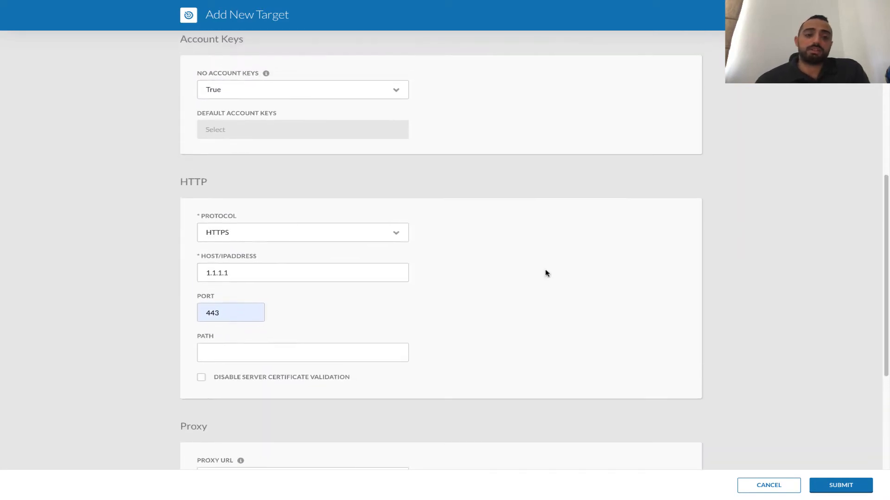
pyautogui.moveTo(263, 361); pyautogui.dragTo(194, 363)
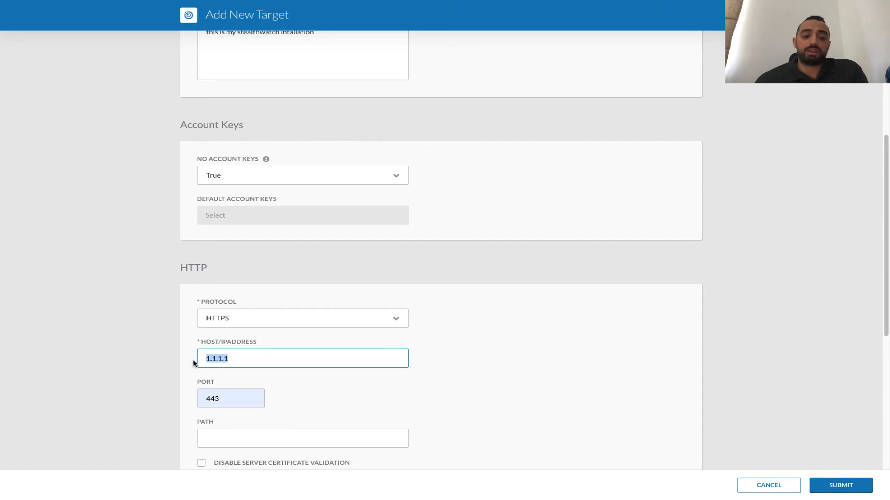
pyautogui.click(520, 340)
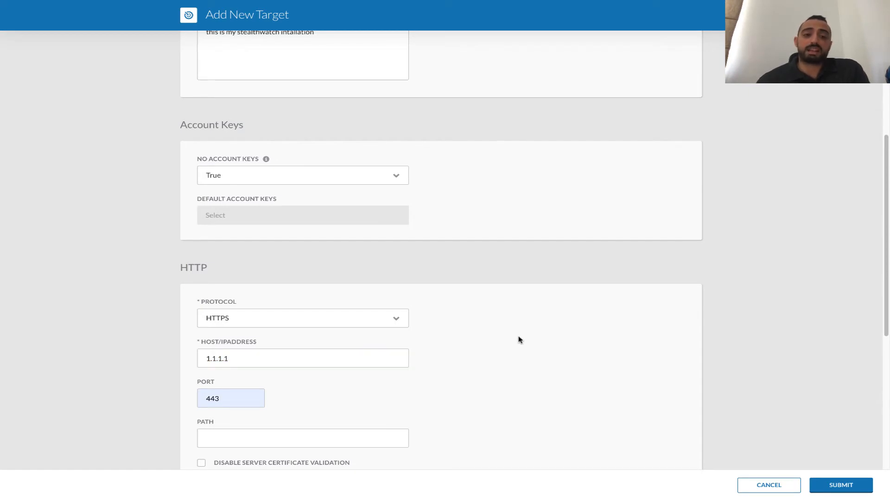
pyautogui.scroll(8, 518, 340)
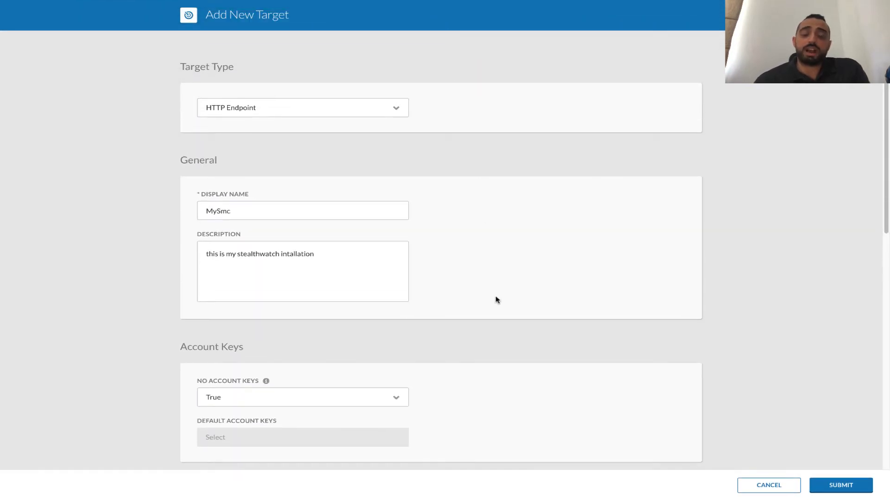
pyautogui.scroll(-5, 502, 385)
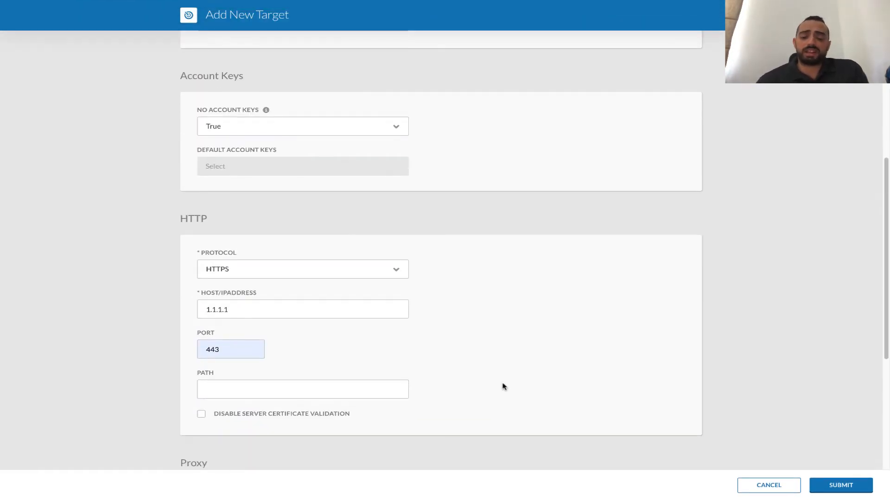
pyautogui.scroll(-1, 504, 386)
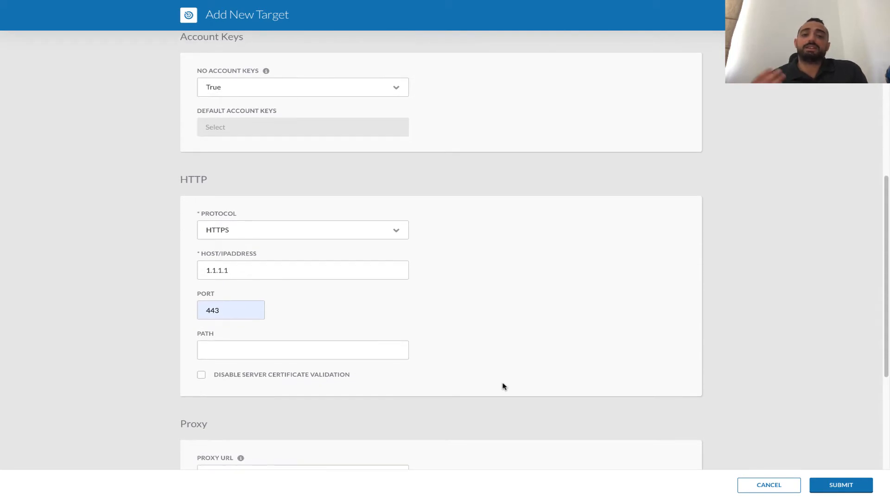
pyautogui.scroll(-1, 503, 386)
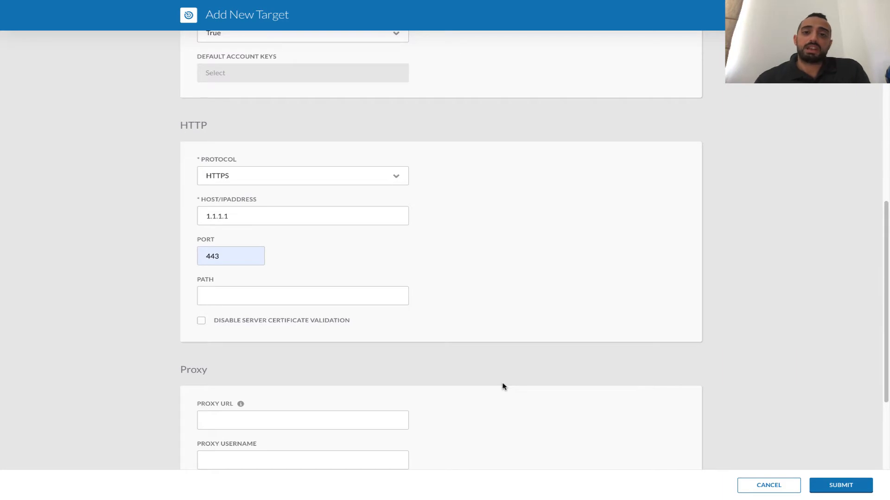
pyautogui.scroll(-1, 504, 386)
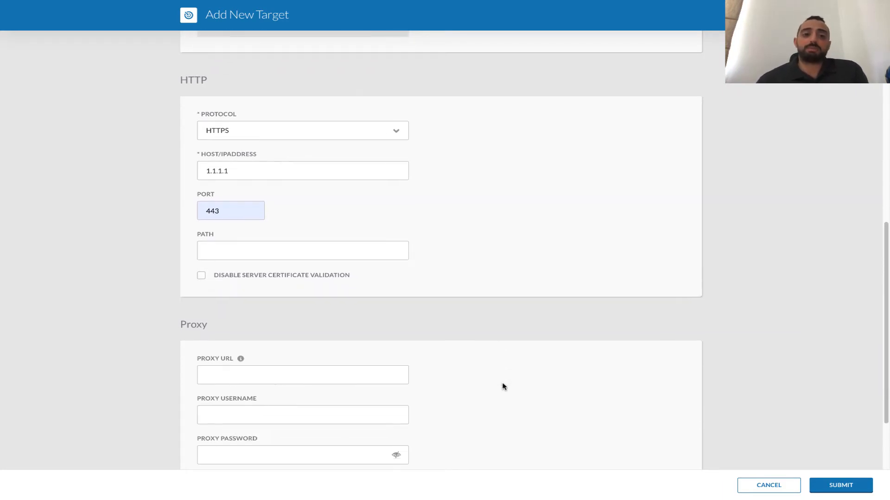
# Step: Submit the new MySmc target
pyautogui.scroll(8, 505, 311)
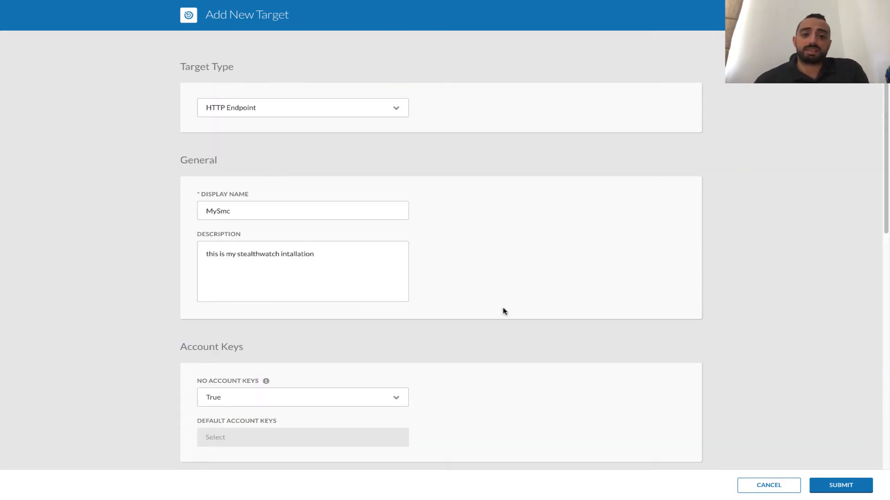
pyautogui.scroll(-10, 505, 311)
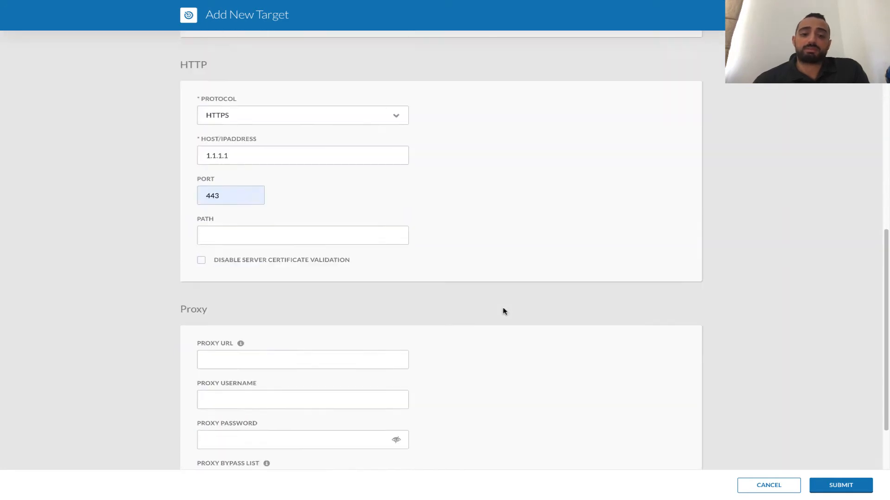
pyautogui.click(836, 486)
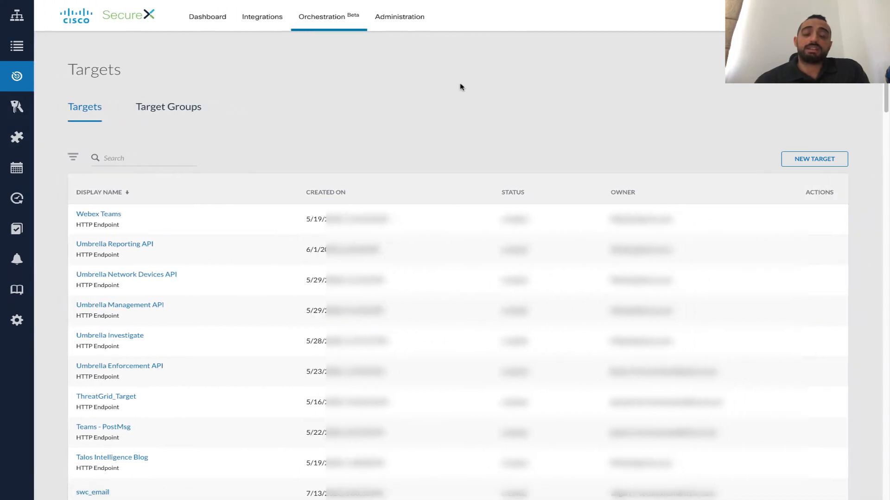
# Step: Start a new global variable with the String data type and name it MySMC_USer
pyautogui.moveTo(50, 144)
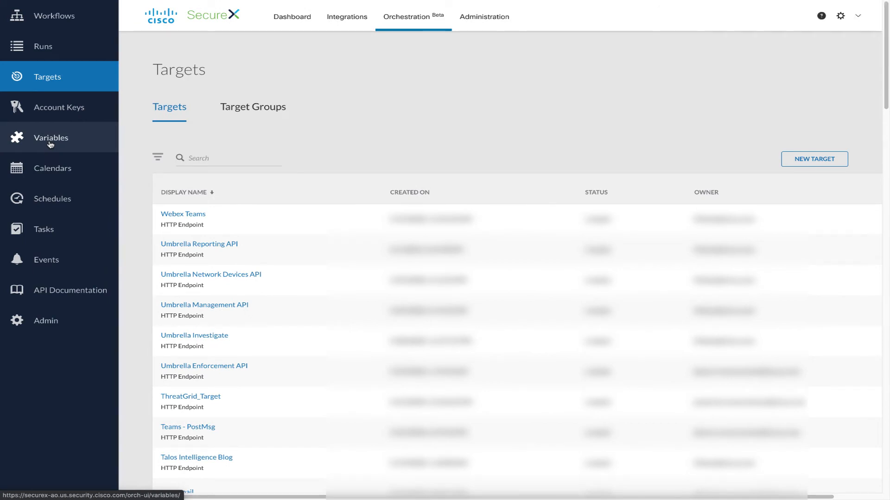
pyautogui.click(51, 143)
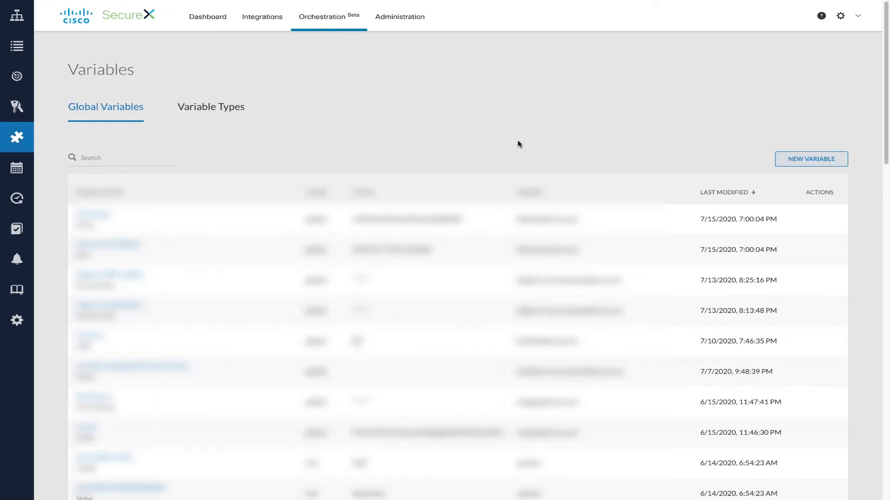
pyautogui.click(823, 163)
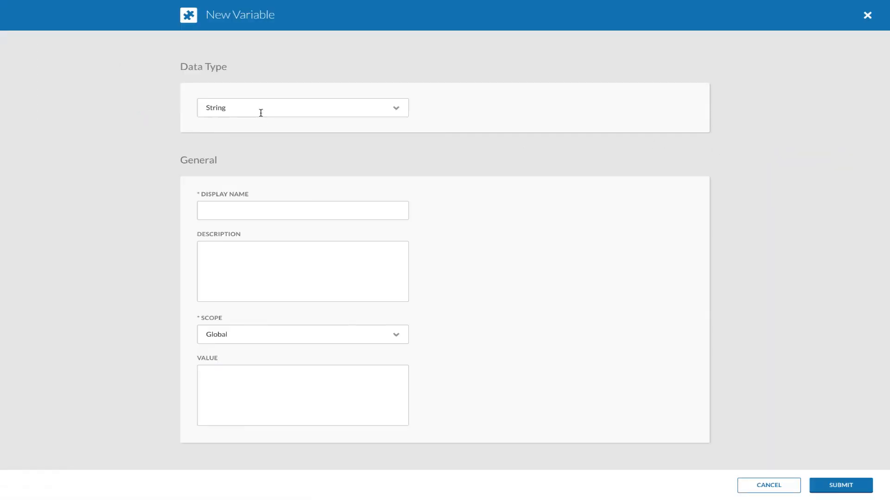
pyautogui.click(258, 110)
pyautogui.click(252, 132)
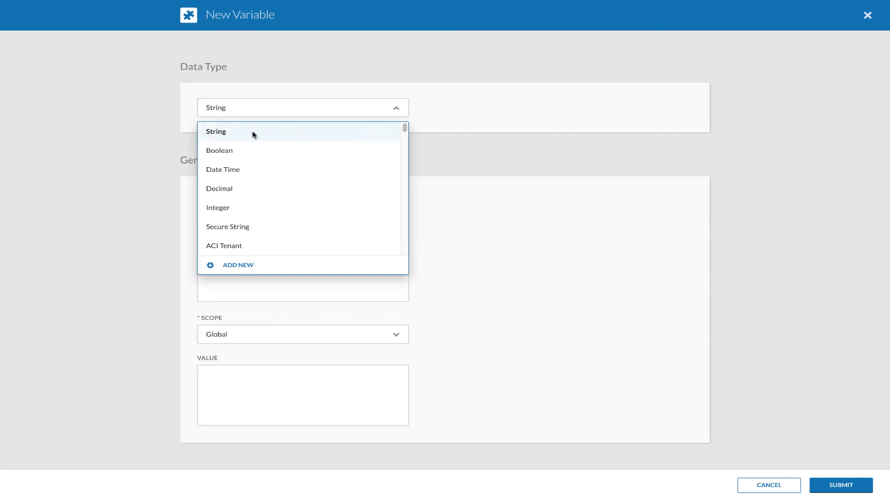
pyautogui.click(246, 215)
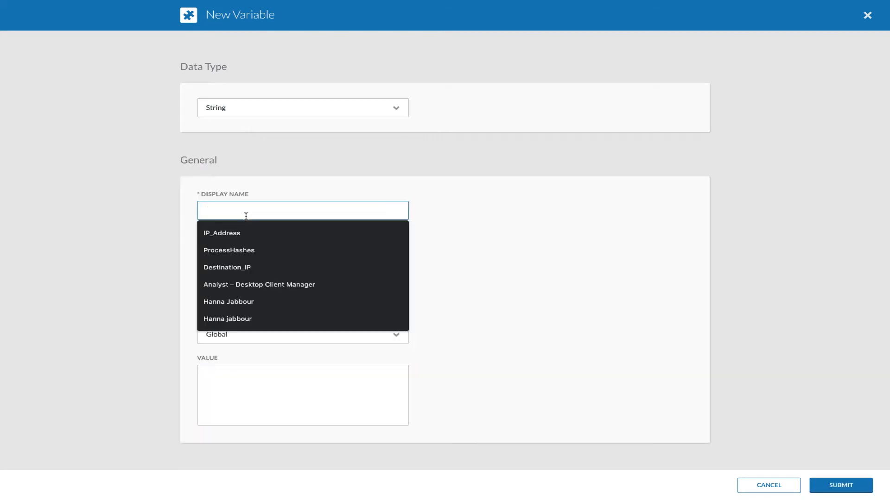
pyautogui.write('MySM')
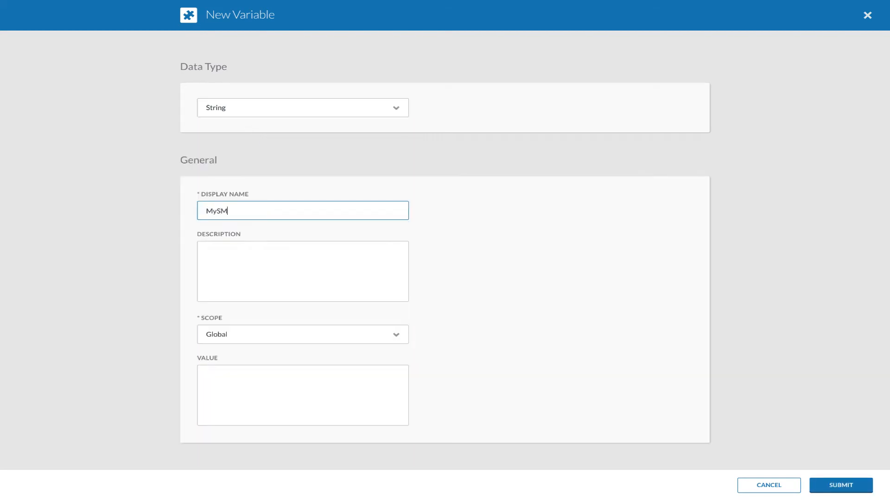
pyautogui.write('C_USer')
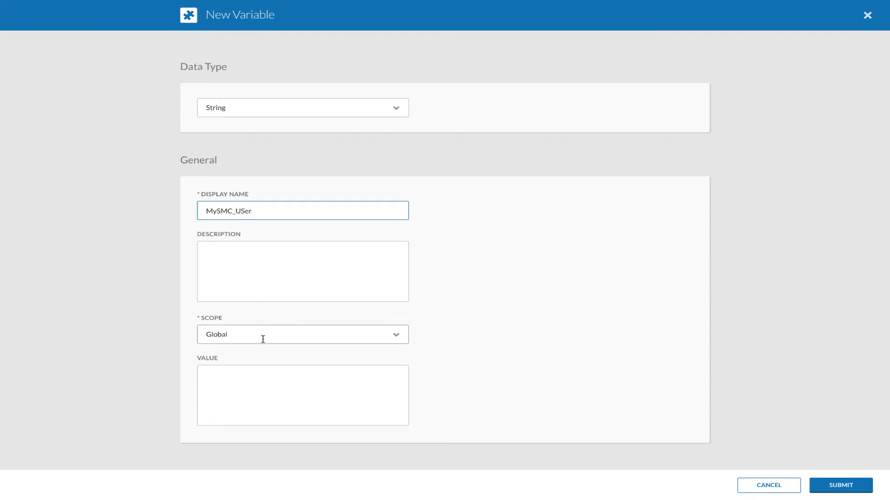
pyautogui.click(519, 323)
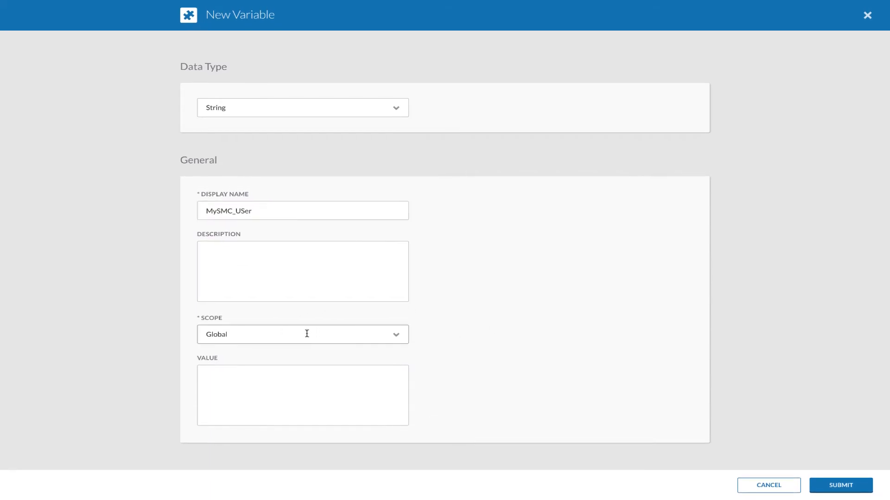
# Step: Set the MySMC_USer variable's value to admin and submit it
pyautogui.click(284, 408)
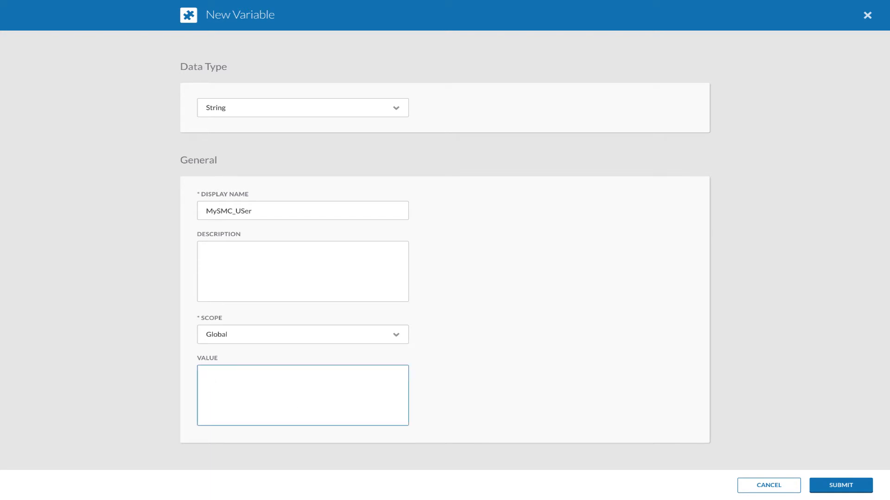
pyautogui.click(525, 392)
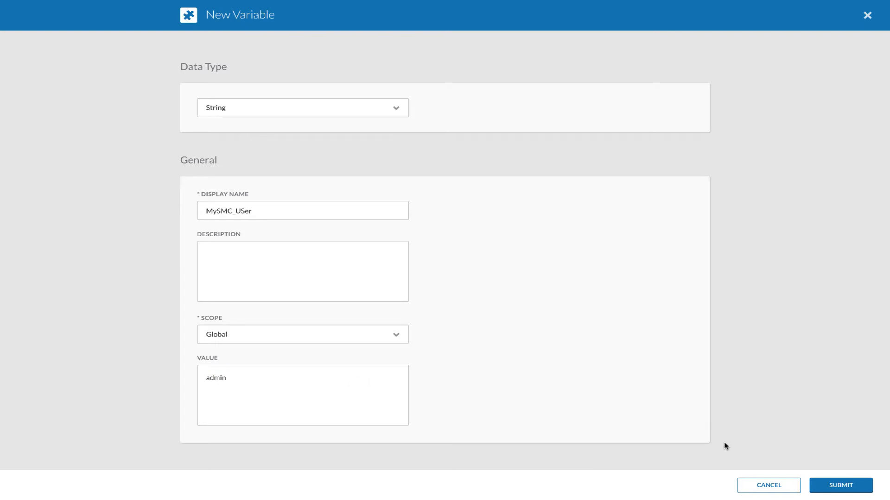
pyautogui.click(839, 487)
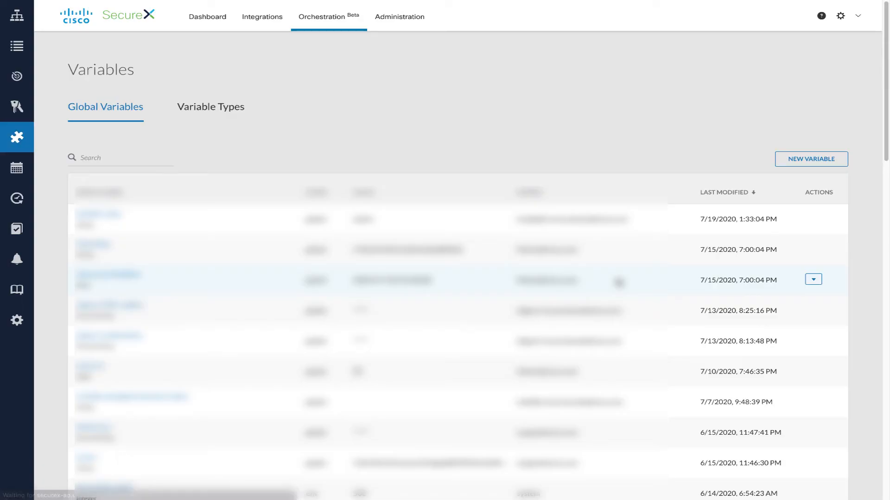
# Step: Start another new global variable with the Secure String data type
pyautogui.click(809, 166)
pyautogui.click(288, 109)
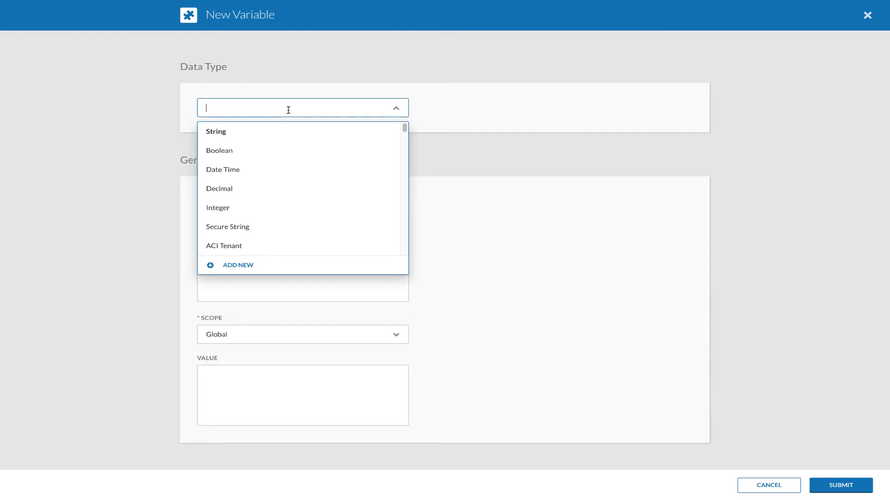
pyautogui.click(301, 227)
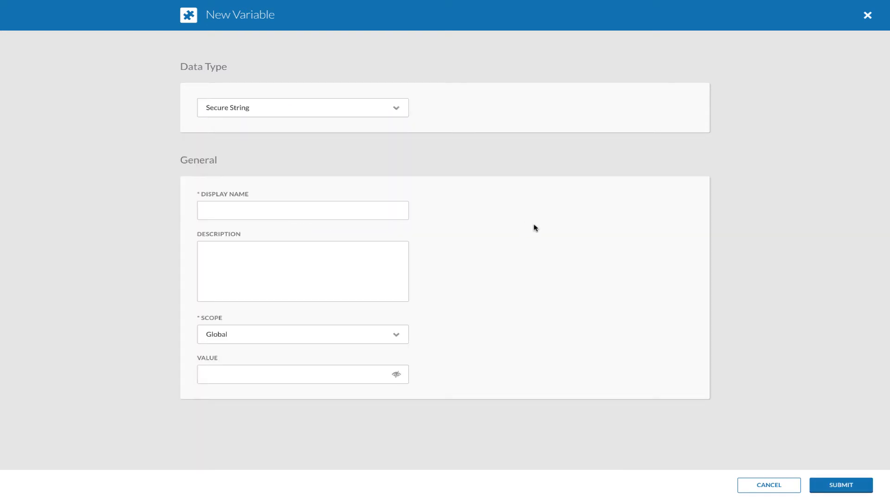
# Step: Set the secure variable's display name to MySMC_password
pyautogui.click(289, 213)
pyautogui.click(589, 217)
pyautogui.click(307, 211)
pyautogui.write('mys')
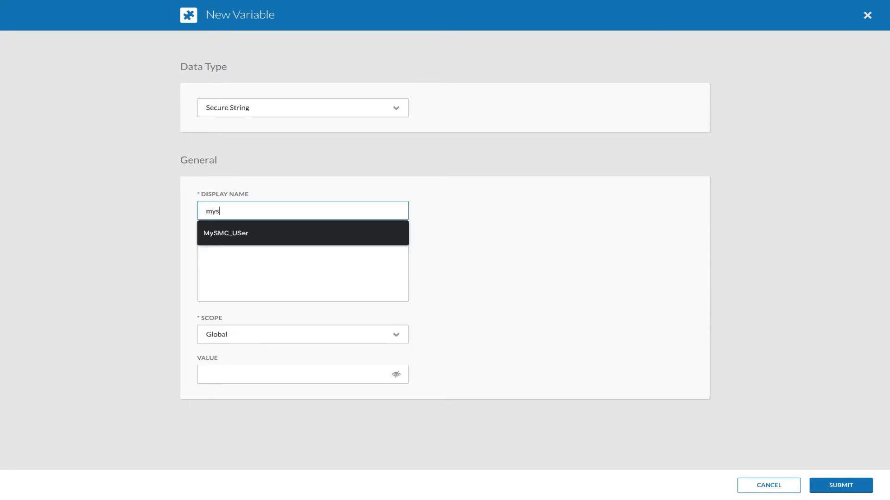
pyautogui.click(291, 233)
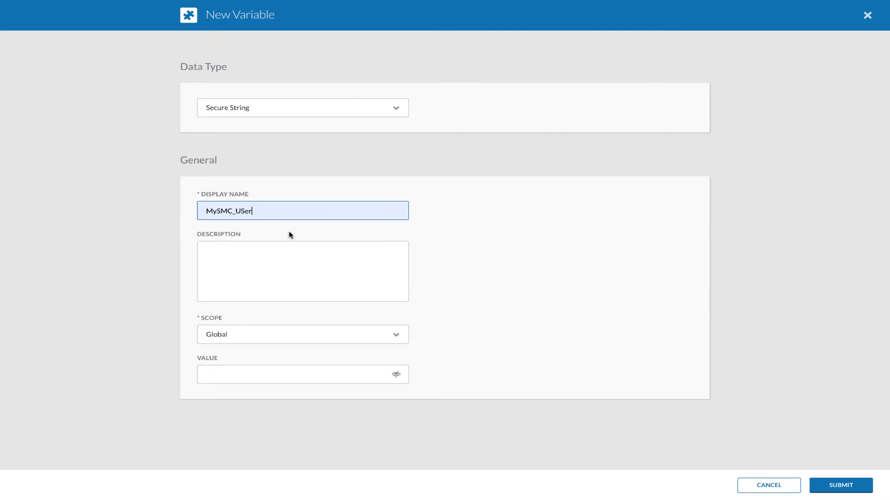
pyautogui.doubleClick(245, 211)
pyautogui.moveTo(235, 211); pyautogui.dragTo(264, 211)
pyautogui.write('password')
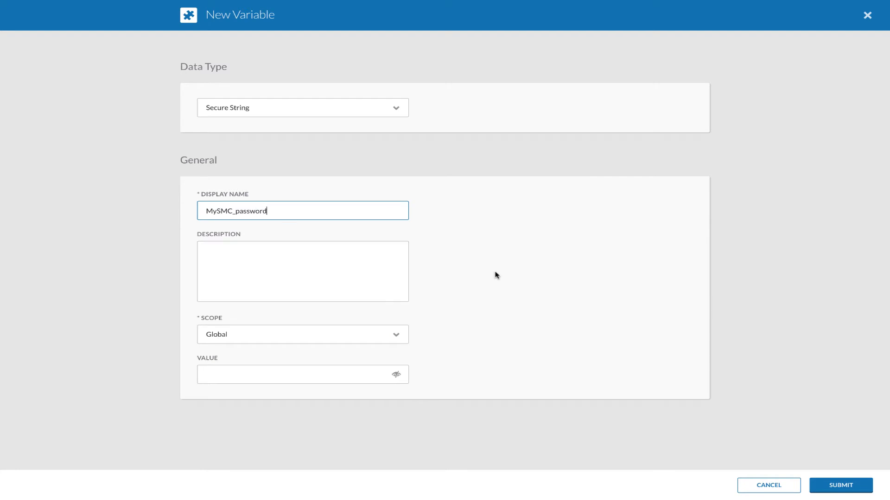
pyautogui.click(519, 275)
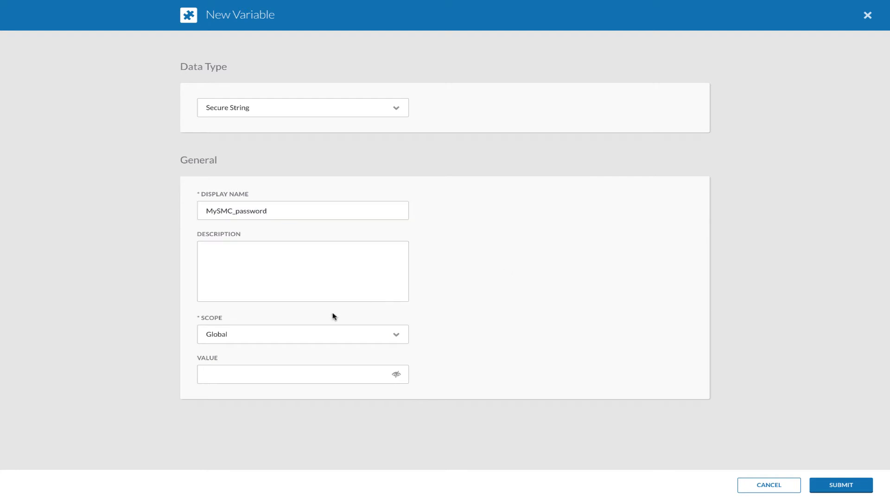
# Step: Enter the SMC account password as the secure variable's value and submit it, dismissing the browser's offer to save the password
pyautogui.click(256, 370)
pyautogui.click(501, 373)
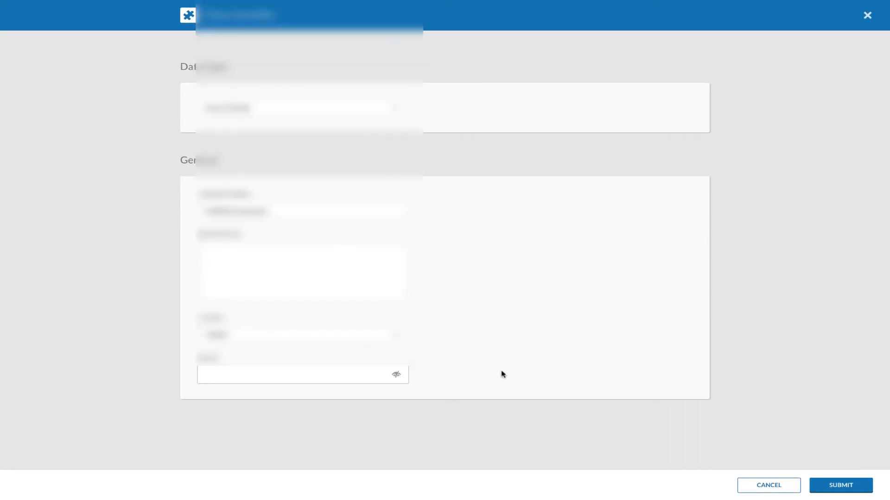
pyautogui.click(316, 378)
pyautogui.write('••••••••••')
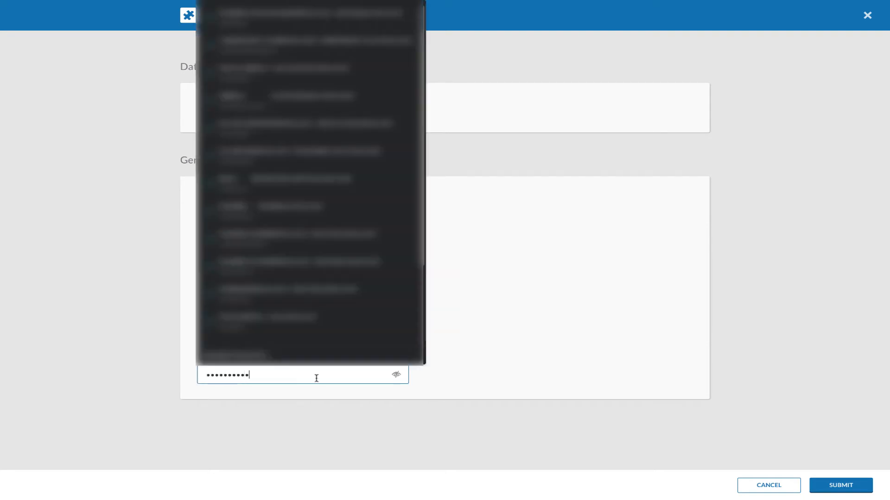
pyautogui.click(638, 393)
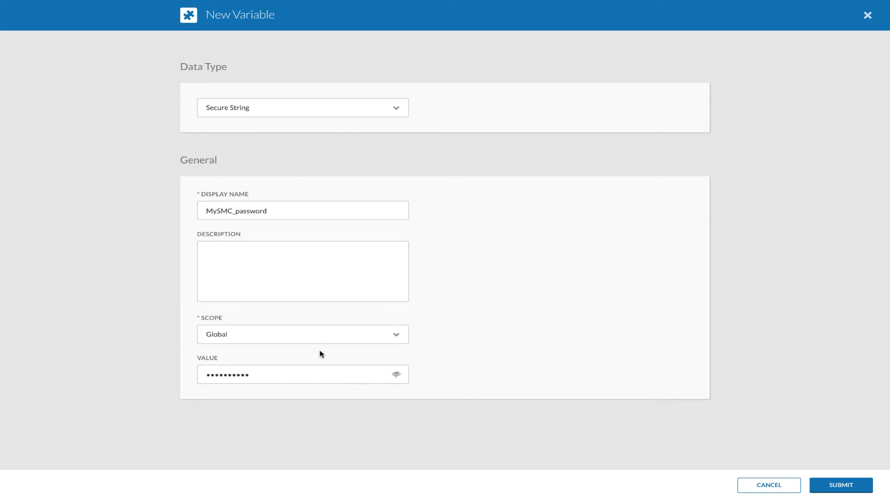
pyautogui.click(840, 486)
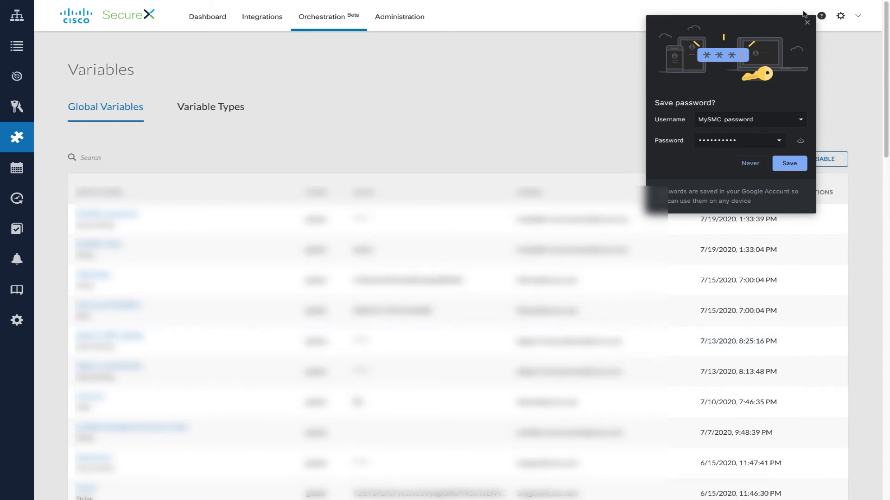
pyautogui.click(806, 23)
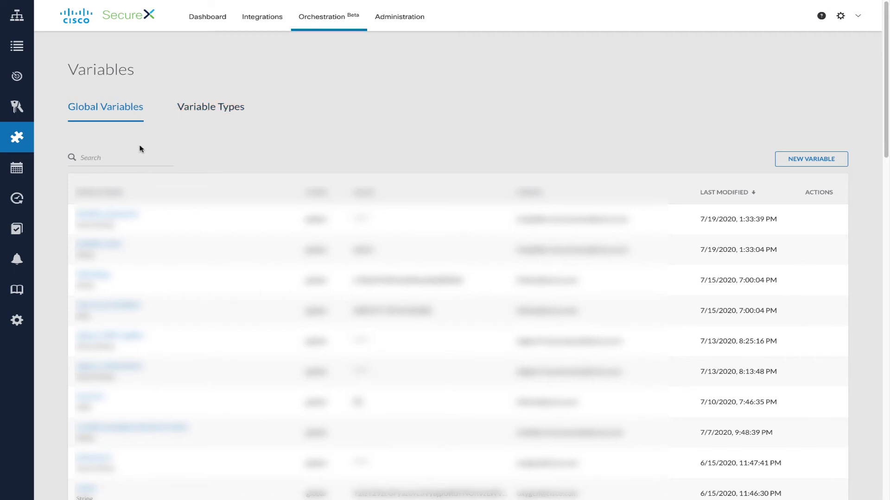
# Step: Start a new HTTP Endpoint target with the display name myswc_system
pyautogui.moveTo(28, 85)
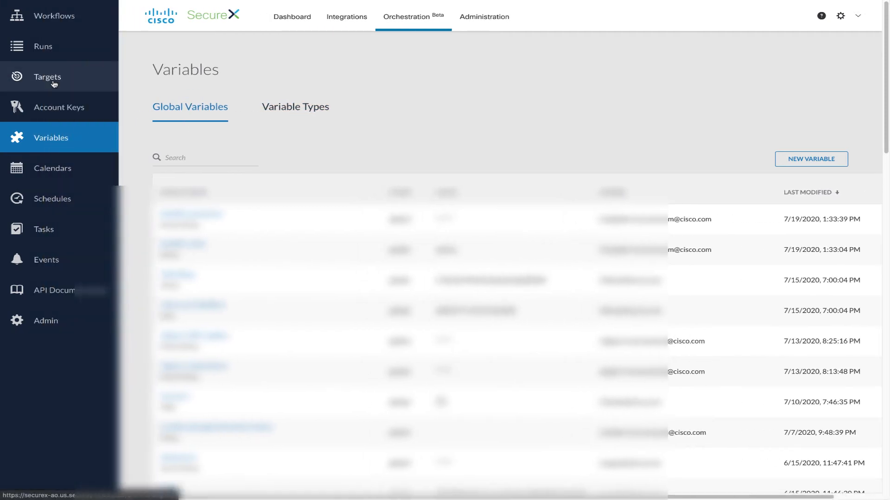
pyautogui.click(51, 78)
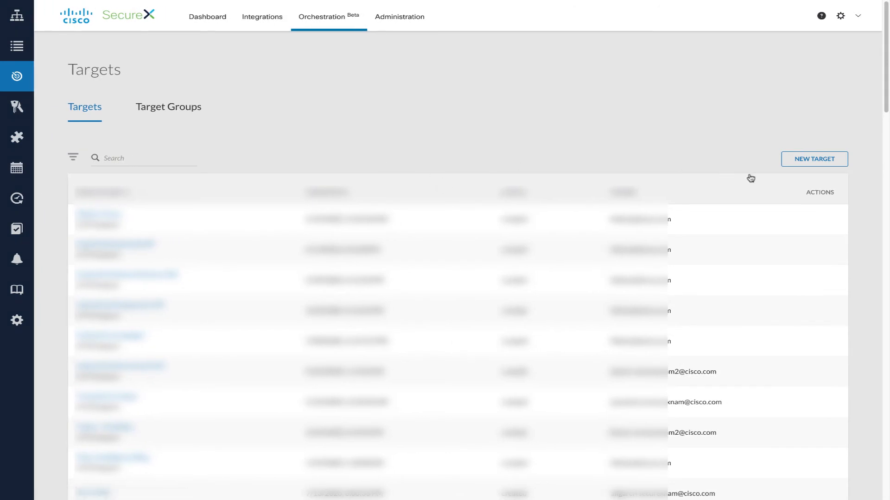
pyautogui.click(810, 166)
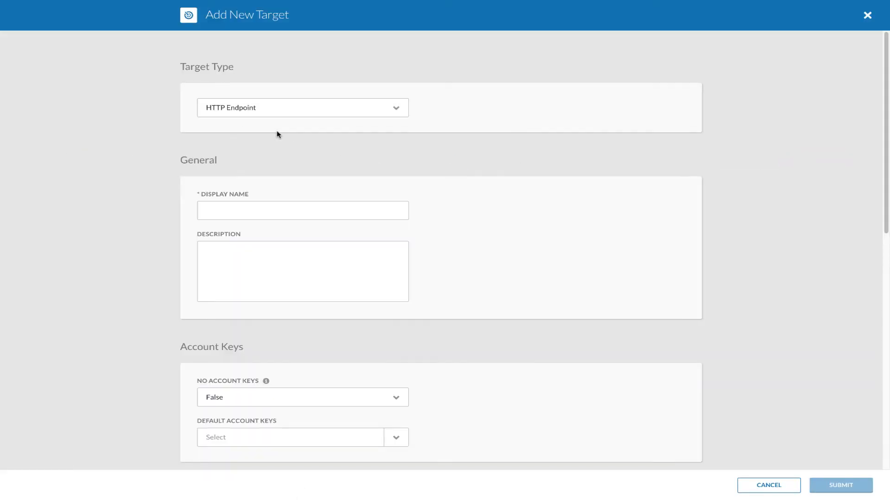
pyautogui.scroll(-1, 299, 268)
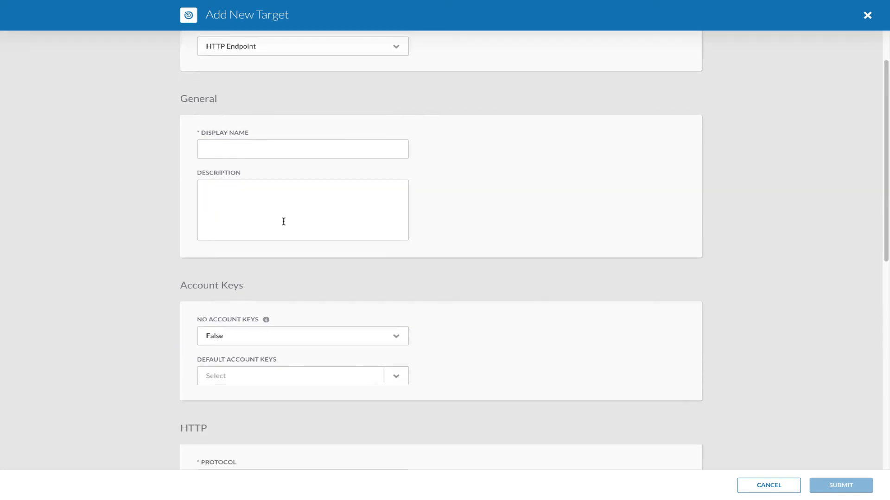
pyautogui.write('myswc')
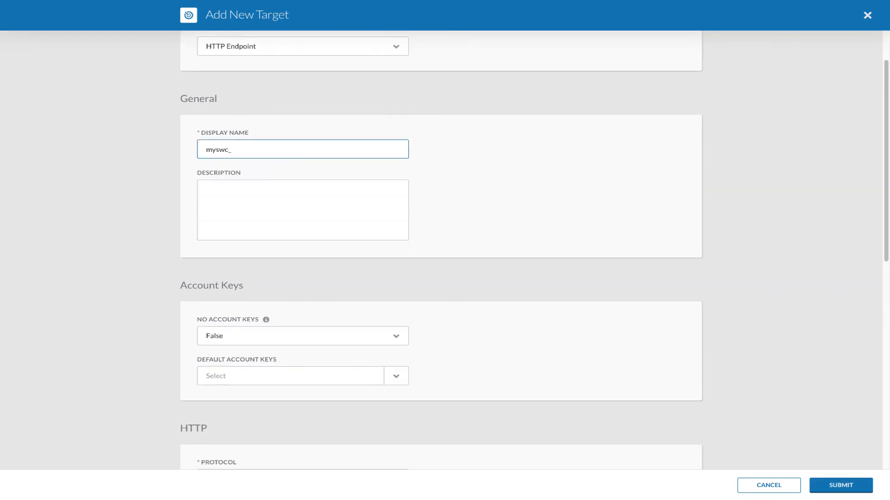
pyautogui.write('_system')
# Step: Set the myswc_system target's No Account Keys option to True and its protocol to HTTPS
pyautogui.scroll(-3, 316, 290)
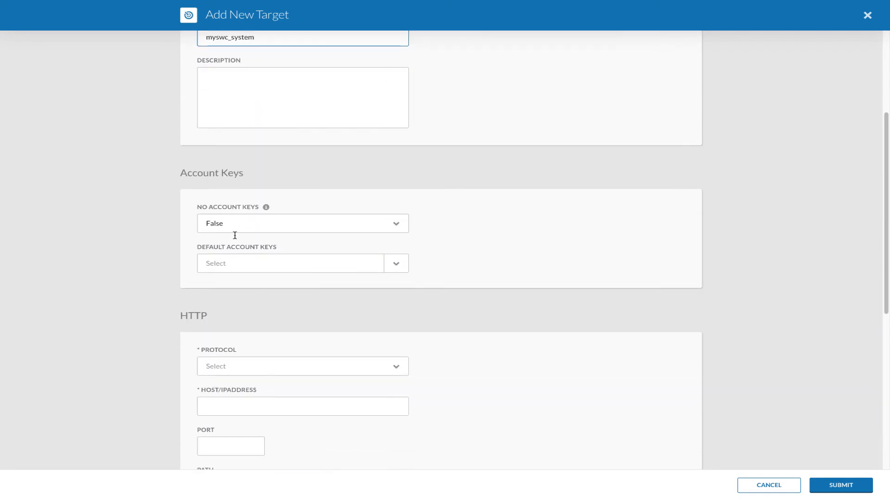
pyautogui.click(250, 230)
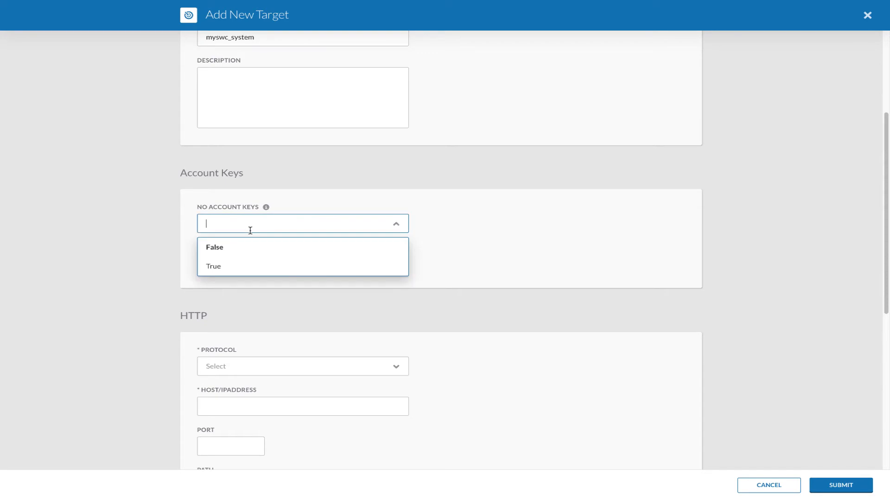
pyautogui.click(246, 266)
pyautogui.scroll(-2, 304, 307)
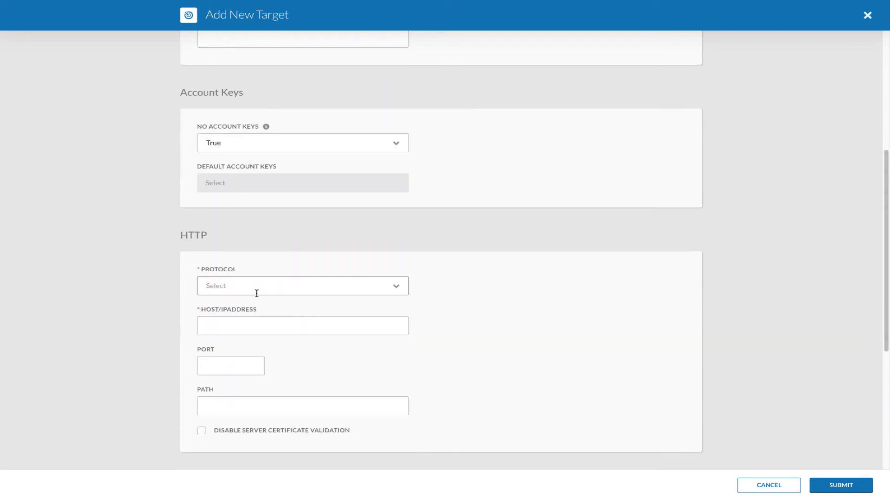
pyautogui.click(256, 294)
pyautogui.click(244, 334)
# Step: Set the myswc_system target's host address to cisco-username.observable.com
pyautogui.scroll(-2, 359, 368)
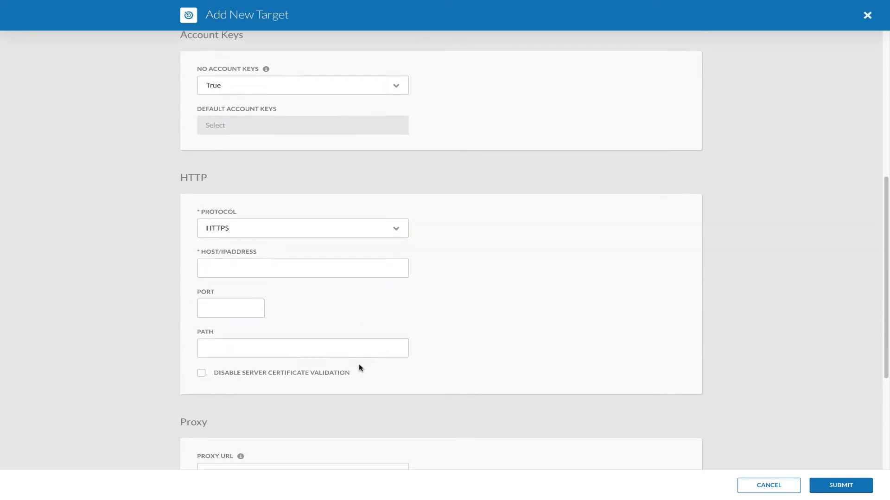
pyautogui.click(227, 249)
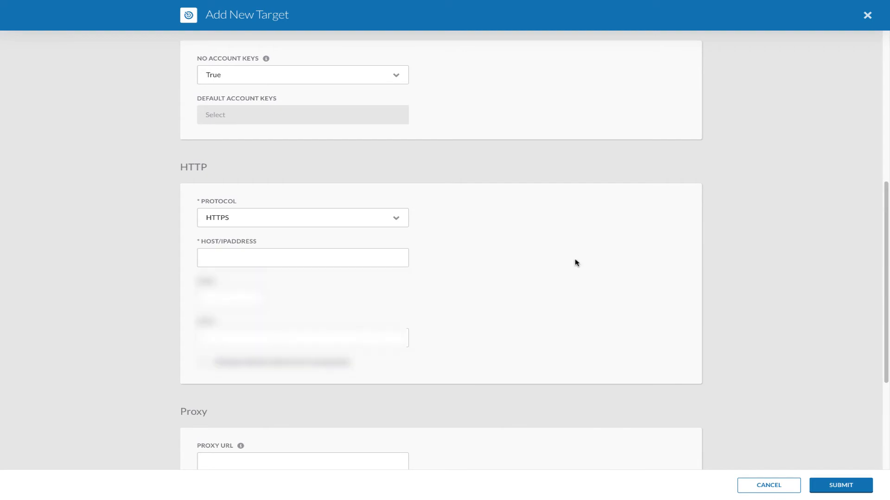
pyautogui.click(325, 259)
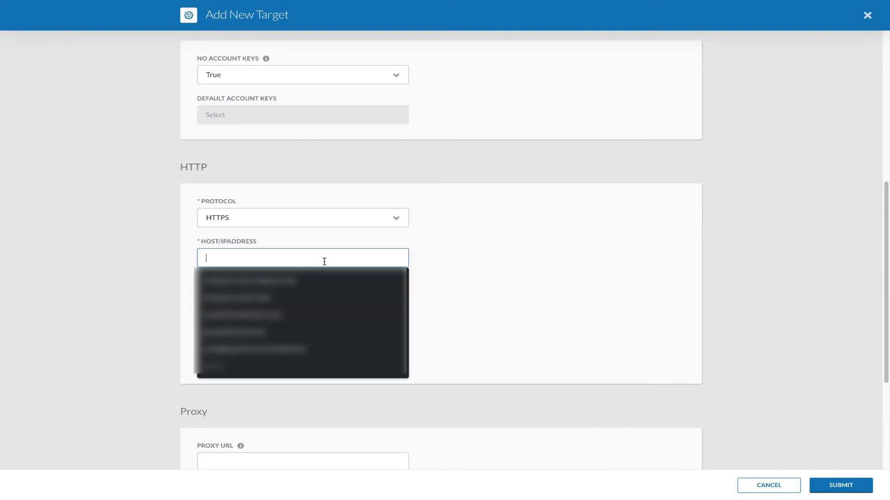
pyautogui.click(486, 267)
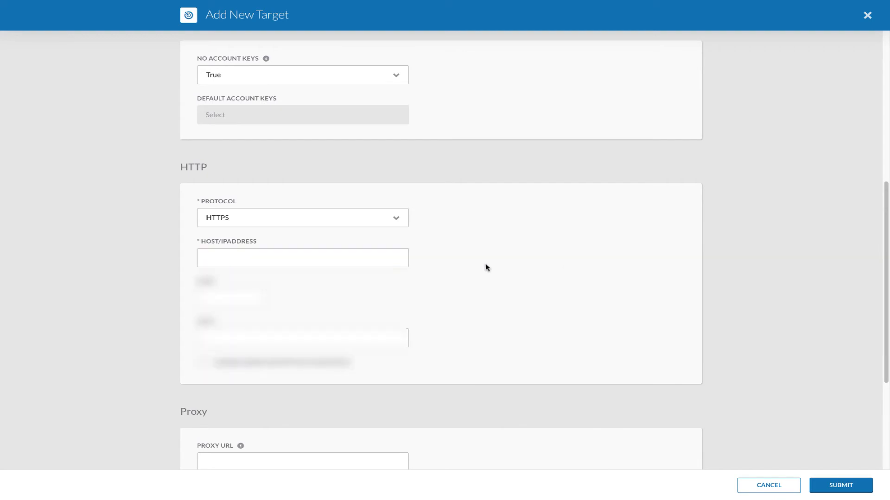
pyautogui.click(284, 260)
pyautogui.write('cisco-')
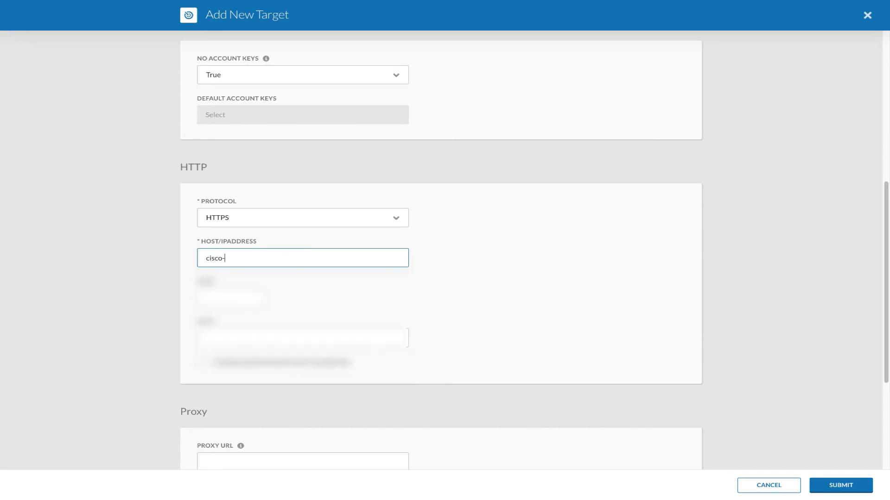
pyautogui.write('username.c')
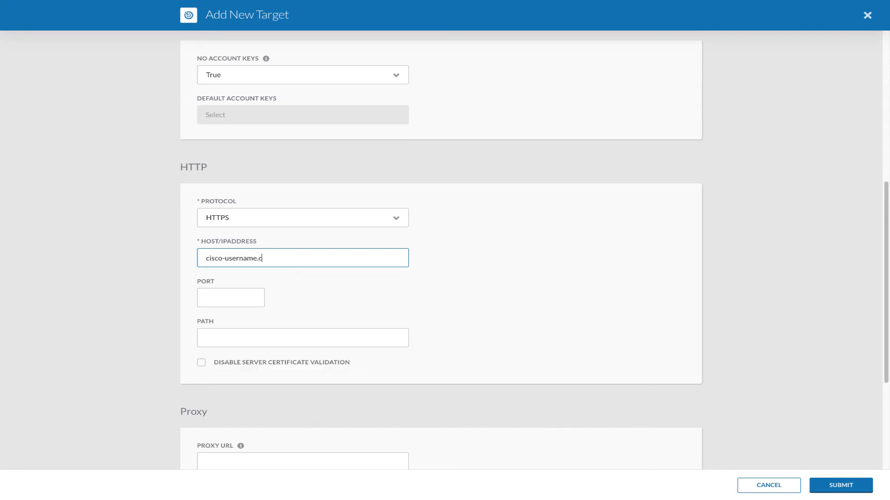
pyautogui.press('BackSpace')
pyautogui.write('observable.com')
pyautogui.press('Tab')
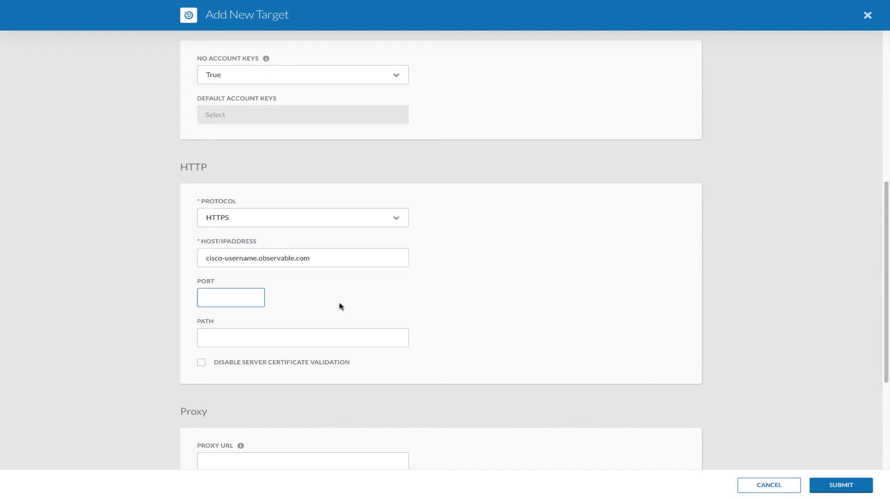
pyautogui.moveTo(332, 263); pyautogui.dragTo(191, 259)
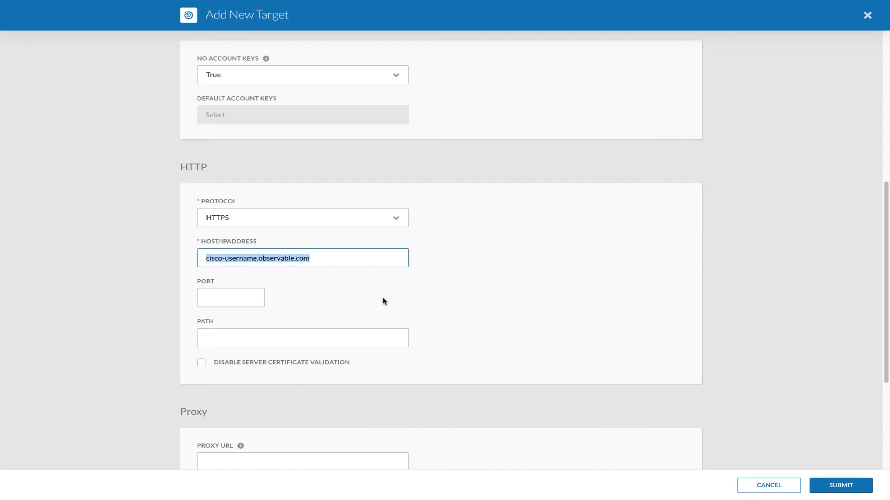
pyautogui.click(311, 301)
# Step: Set the myswc_system target's port to 443, review the target's settings and submit it
pyautogui.scroll(-1, 312, 302)
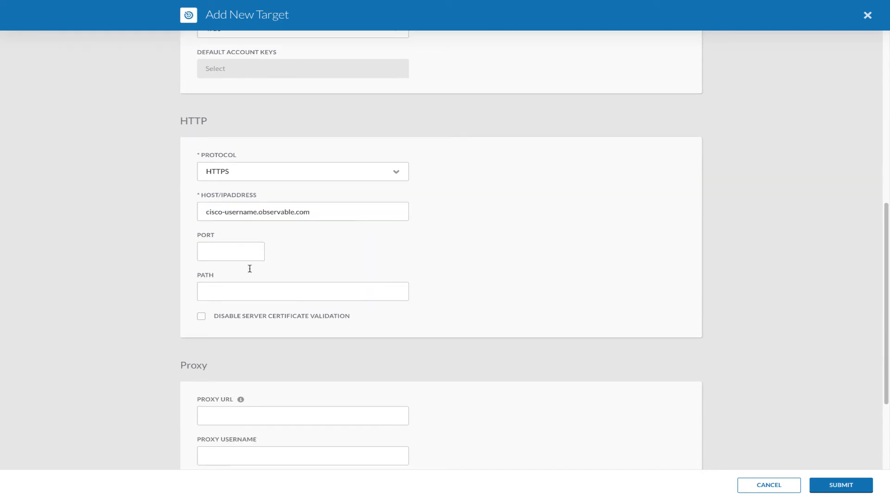
pyautogui.click(227, 257)
pyautogui.click(227, 273)
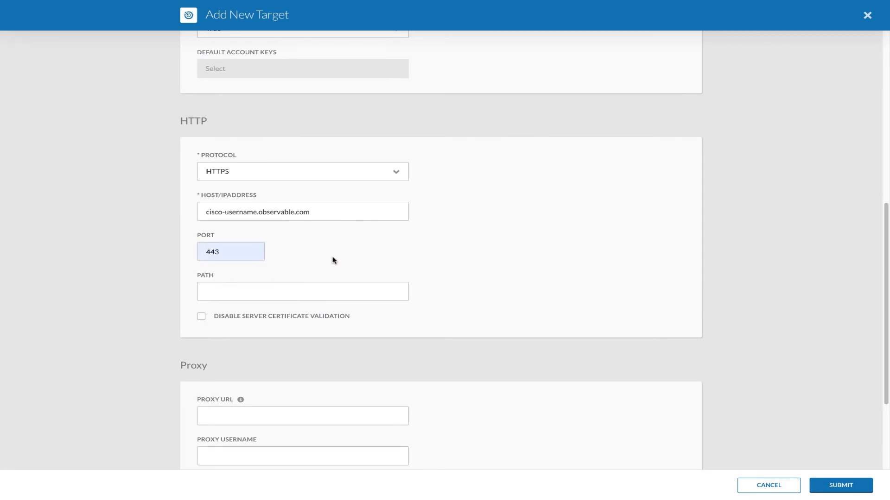
pyautogui.scroll(-2, 332, 259)
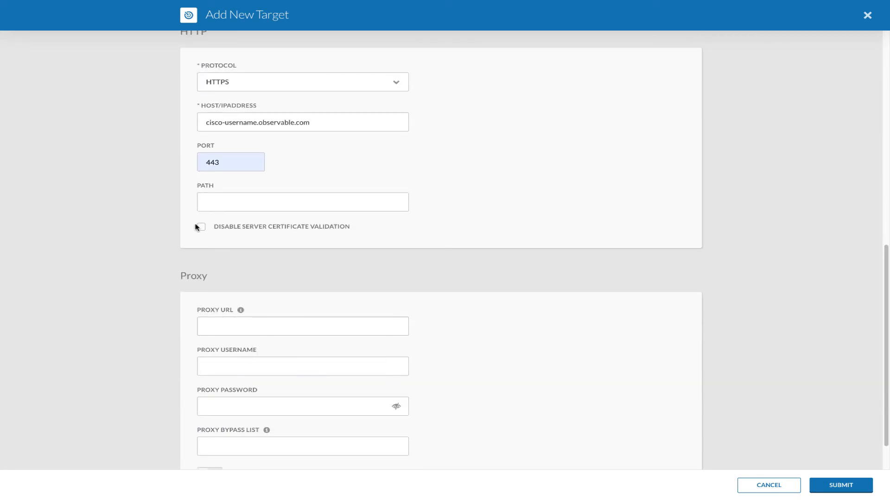
pyautogui.scroll(1, 199, 405)
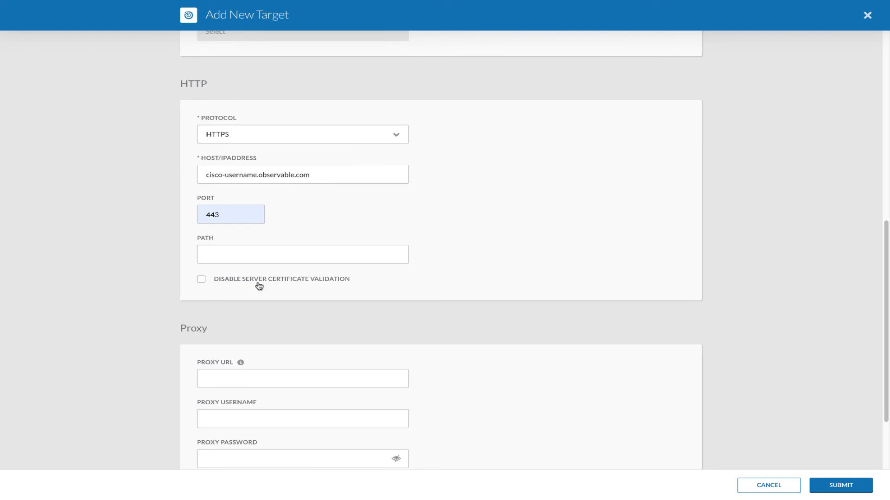
pyautogui.scroll(-1, 258, 360)
pyautogui.scroll(5, 259, 359)
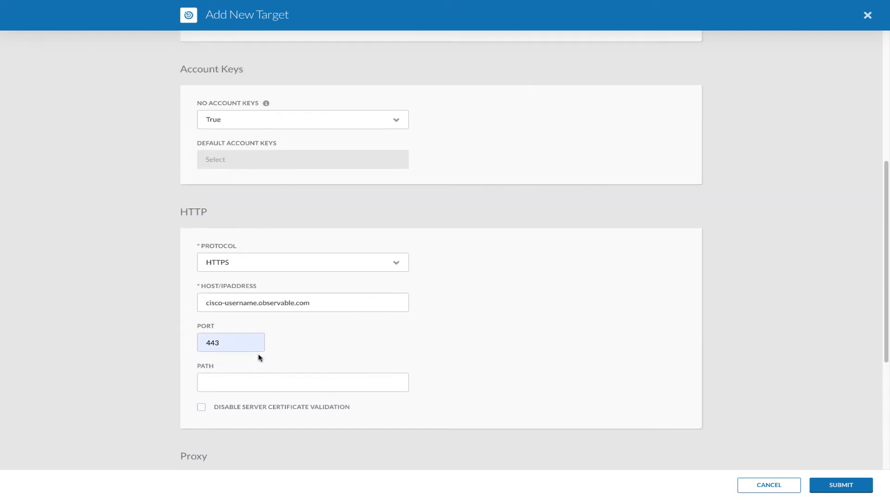
pyautogui.scroll(4, 396, 285)
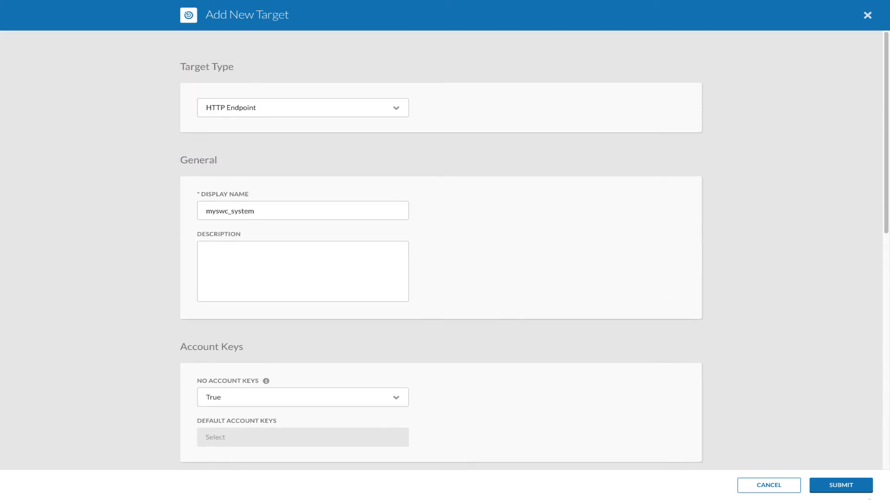
pyautogui.click(834, 491)
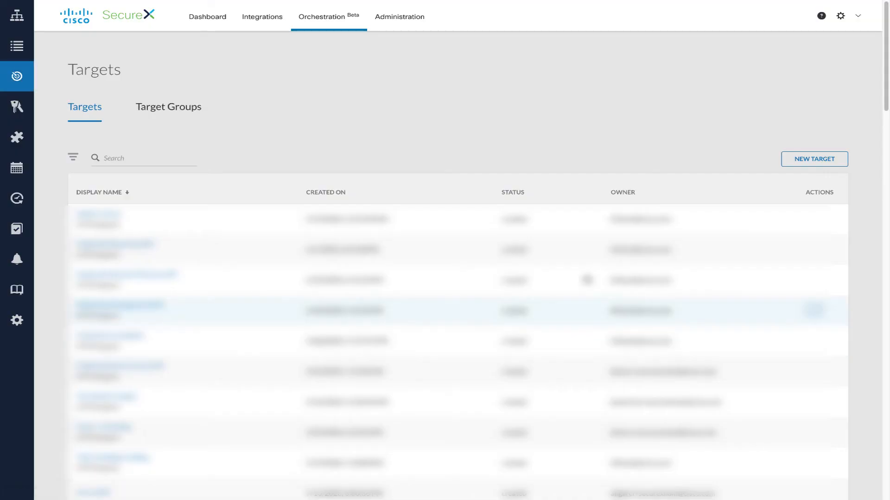
# Step: Start a new global variable with the data type Secure String
pyautogui.moveTo(58, 115)
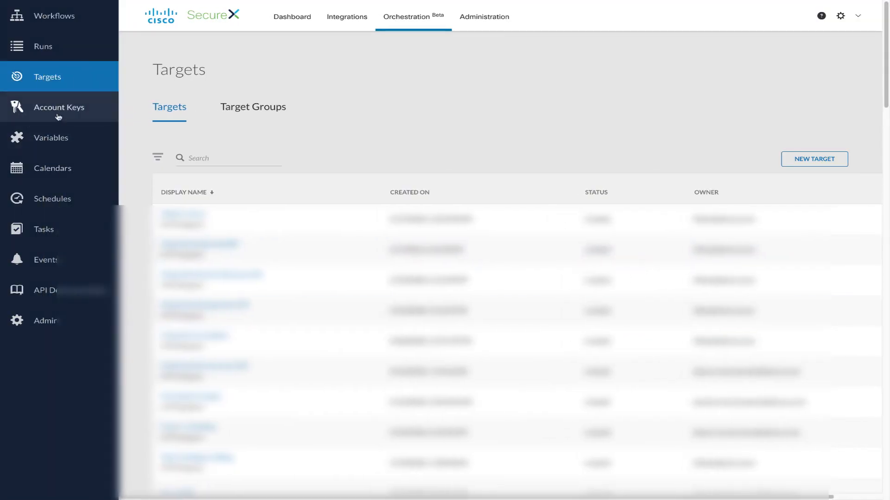
pyautogui.click(61, 146)
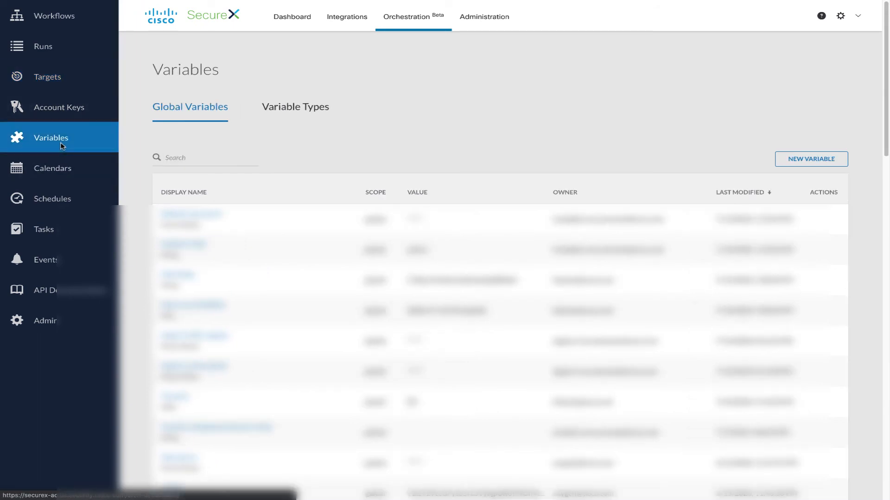
pyautogui.click(821, 167)
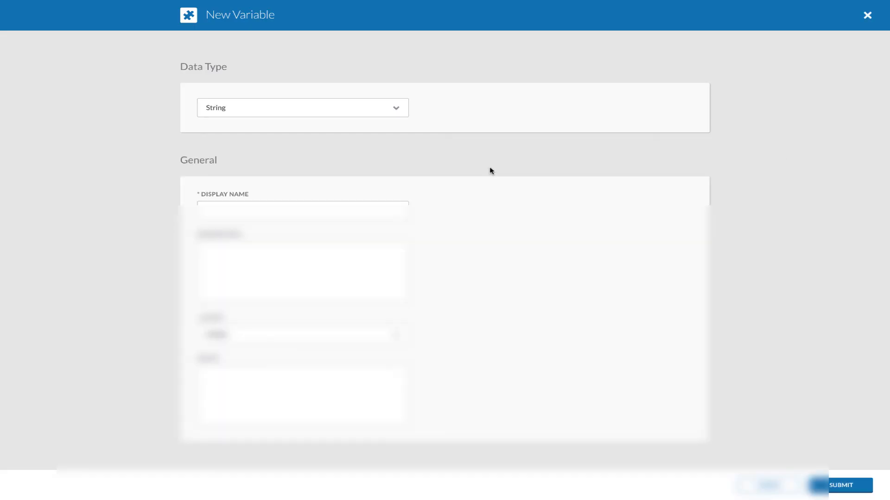
pyautogui.click(234, 112)
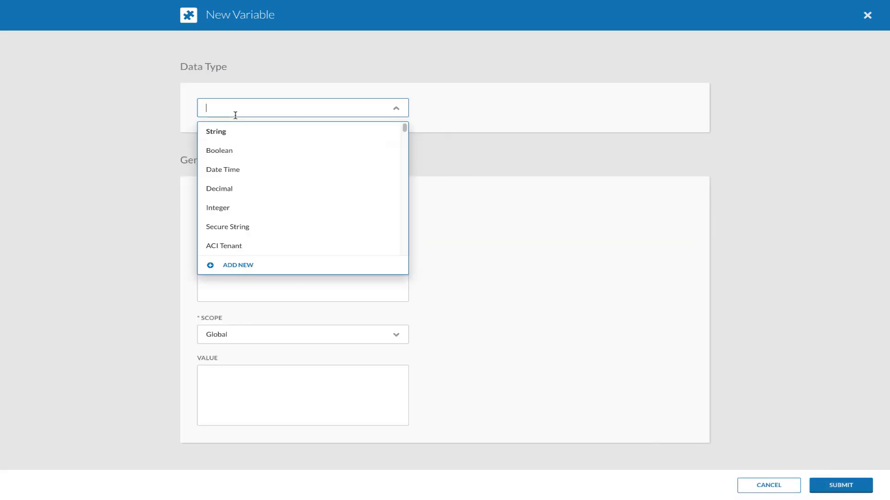
pyautogui.click(250, 232)
# Step: Set the new secure variable's display name to myswc_apikey
pyautogui.click(231, 215)
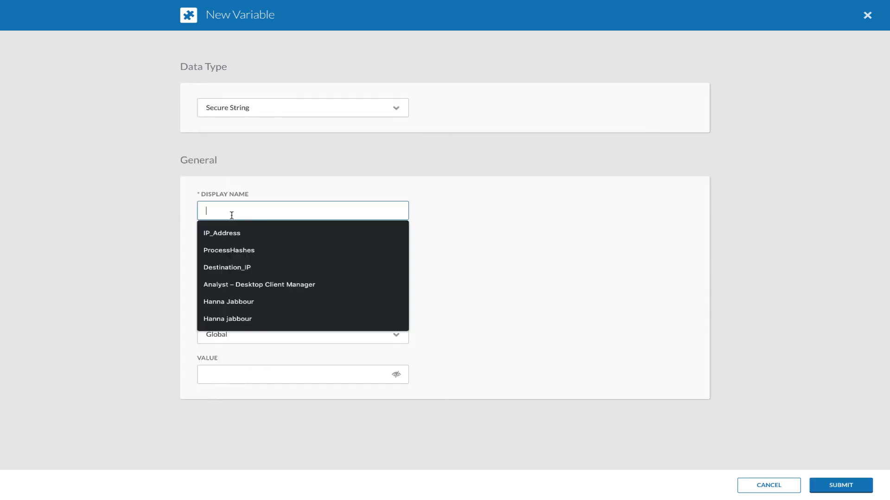
pyautogui.click(549, 199)
pyautogui.click(240, 210)
pyautogui.write('m')
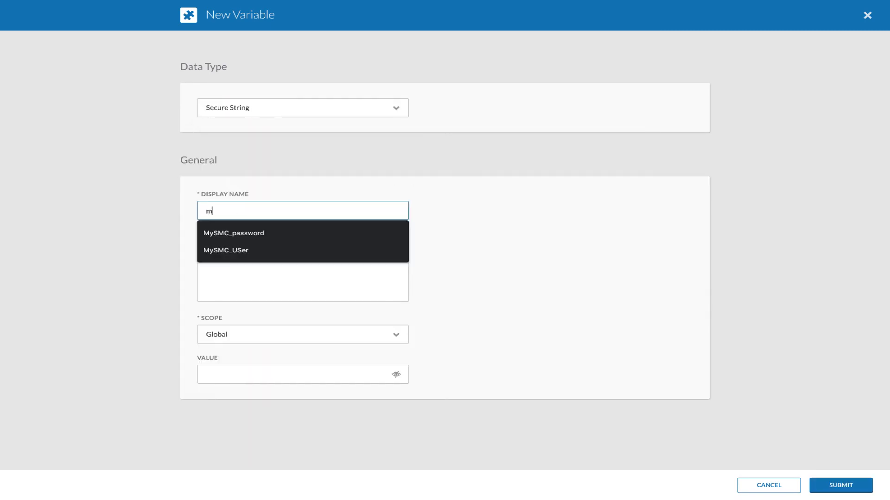
pyautogui.write('yswc_')
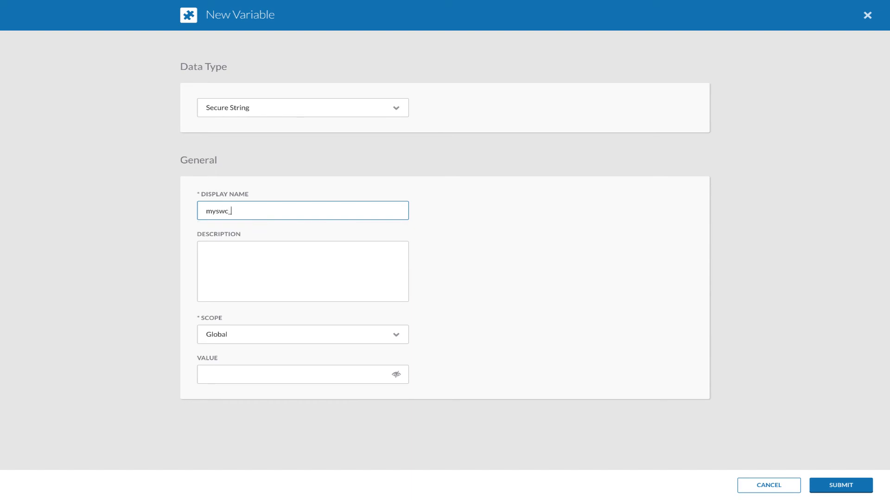
pyautogui.write('apikey')
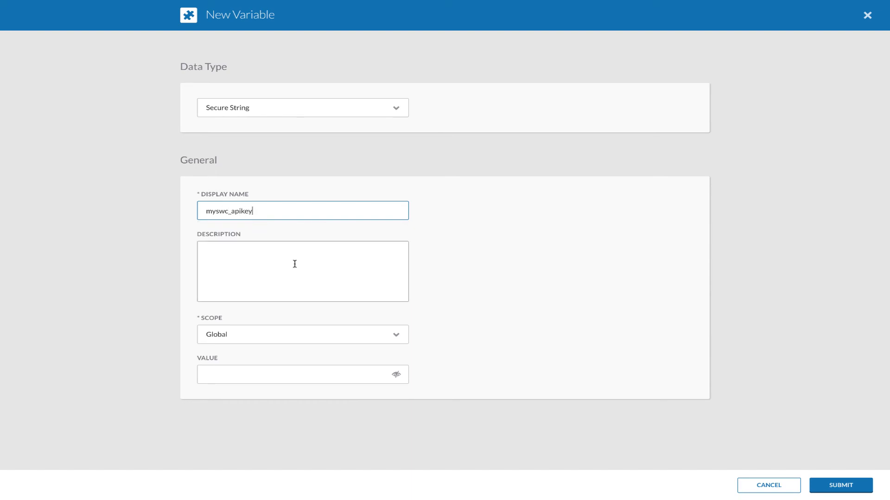
pyautogui.click(540, 302)
pyautogui.click(241, 286)
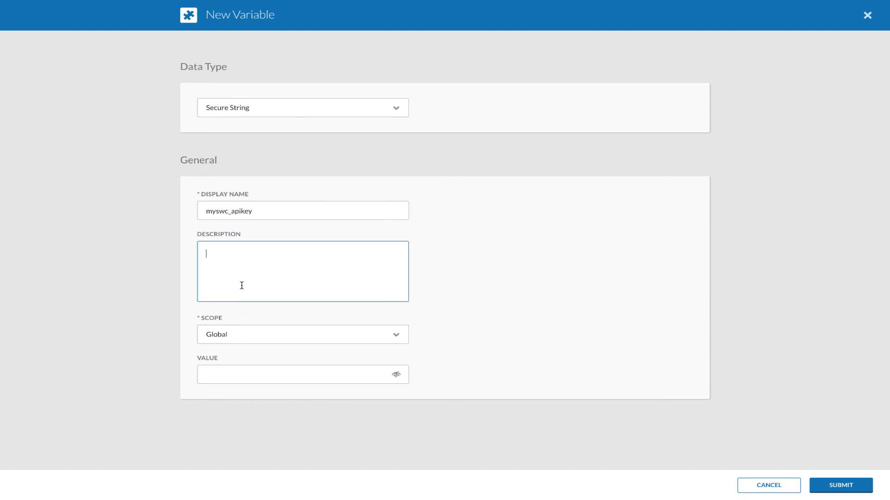
pyautogui.click(249, 334)
pyautogui.click(535, 274)
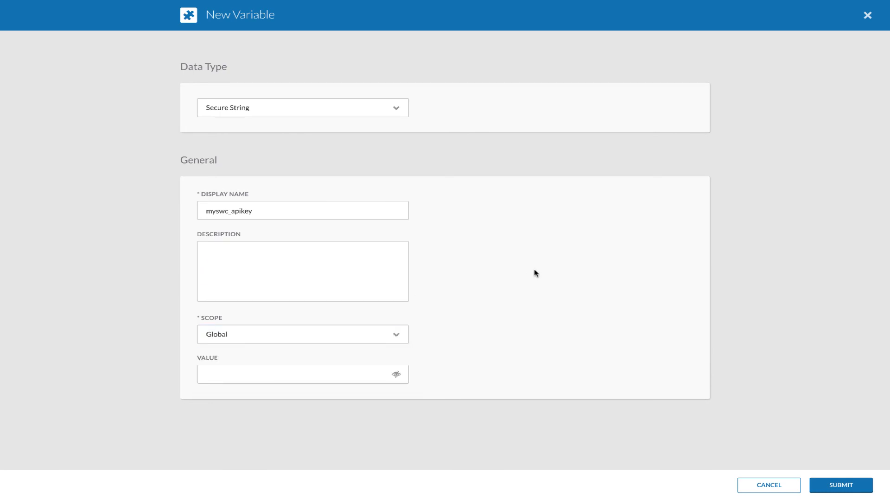
# Step: Enter the account username and API key, separated by a colon, as the variable's value, submit it, and dismiss the browser's password-saving offer
pyautogui.click(248, 376)
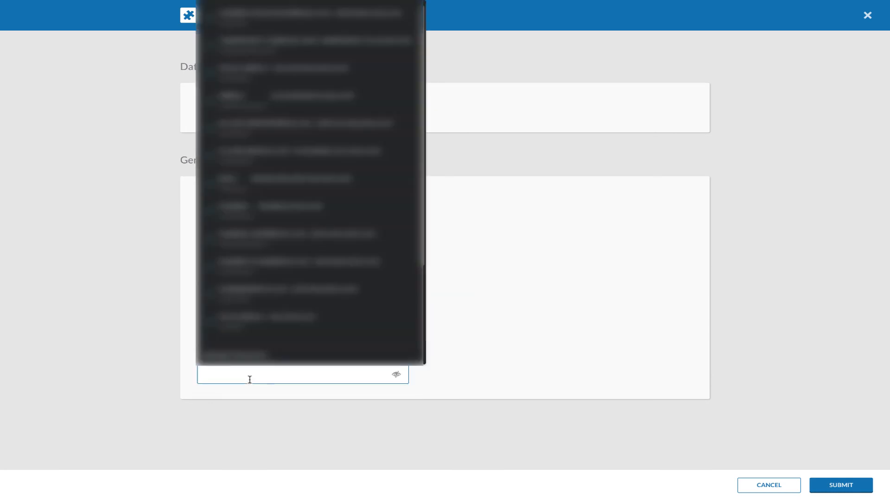
pyautogui.click(601, 320)
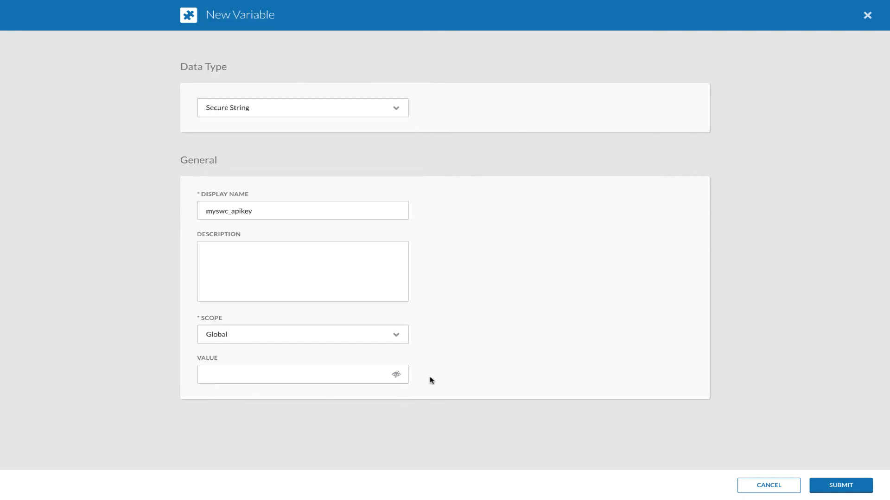
pyautogui.click(399, 376)
pyautogui.click(352, 379)
pyautogui.write('username:apik')
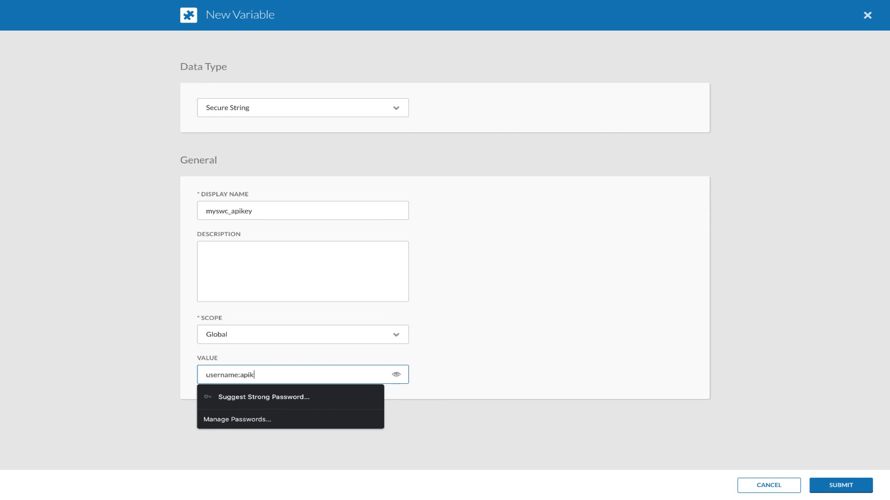
pyautogui.write('ey')
pyautogui.click(535, 355)
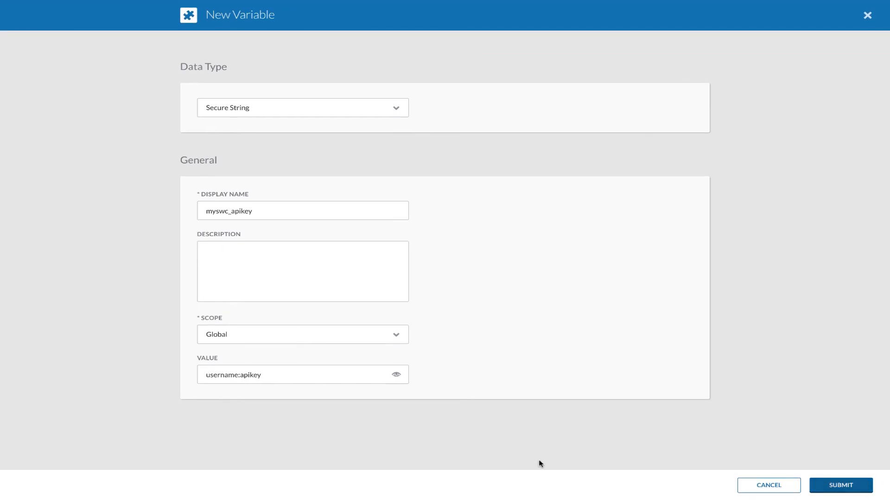
pyautogui.click(853, 491)
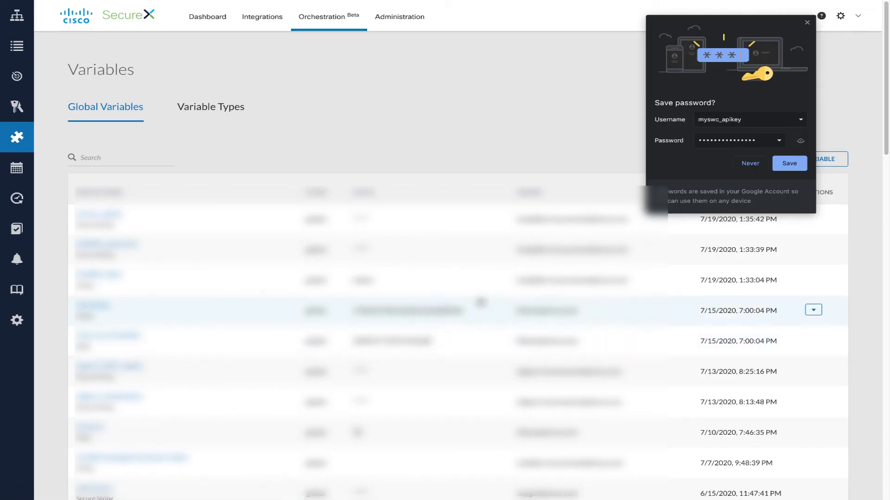
pyautogui.click(807, 23)
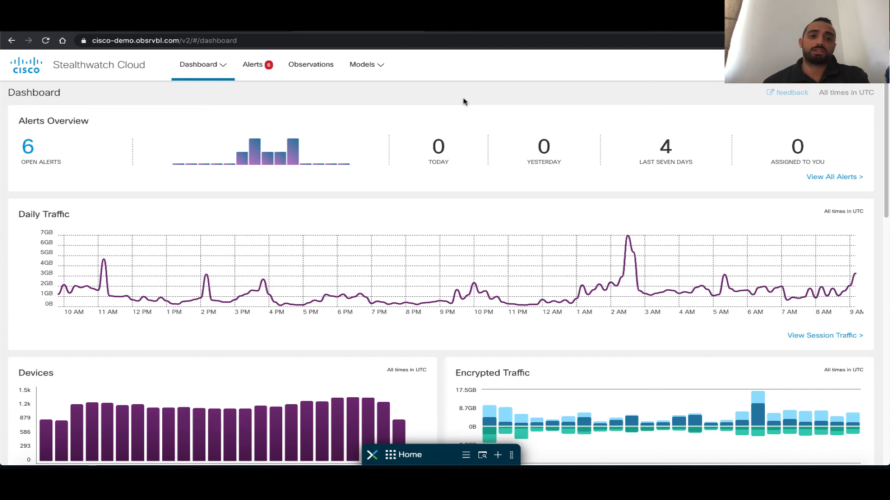
# Step: Examine the Stealthwatch Cloud portal's web address to identify the host to use for the target
pyautogui.click(271, 41)
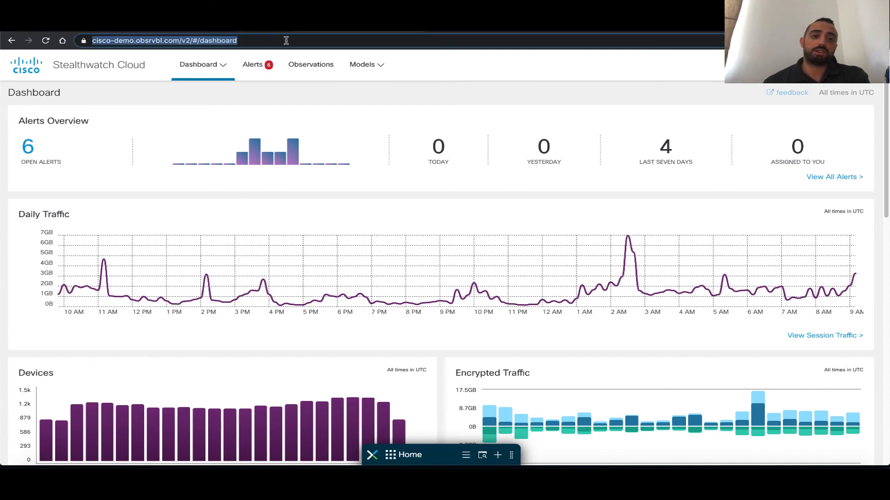
pyautogui.click(287, 41)
pyautogui.moveTo(305, 42); pyautogui.dragTo(77, 33)
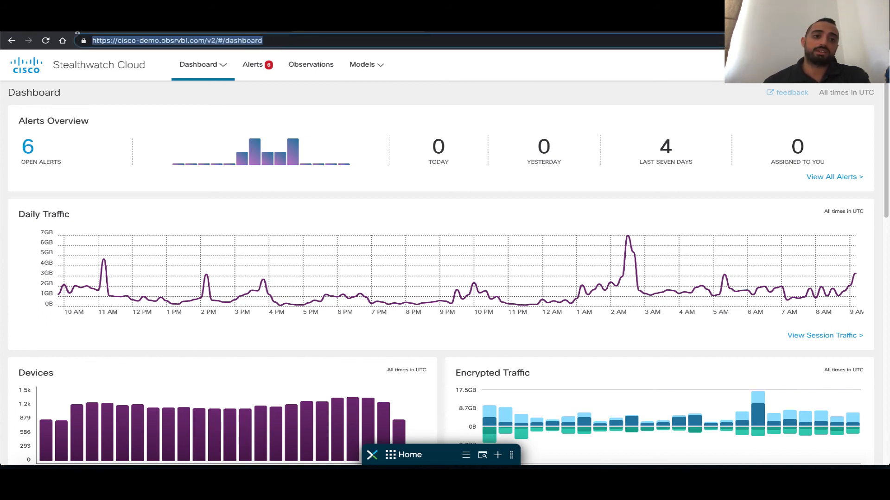
pyautogui.click(178, 43)
pyautogui.moveTo(219, 43); pyautogui.dragTo(97, 41)
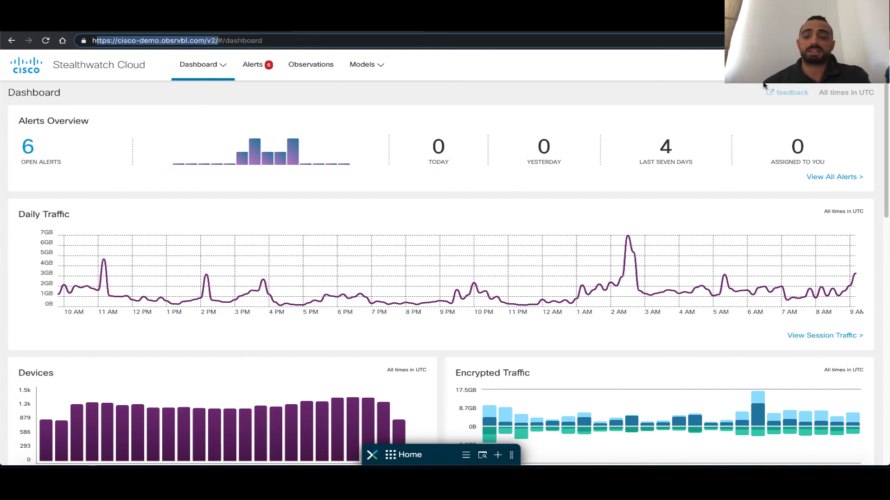
# Step: Examine the API credentials in the Stealthwatch Cloud user settings and return to the SecureX global variables
pyautogui.click(855, 65)
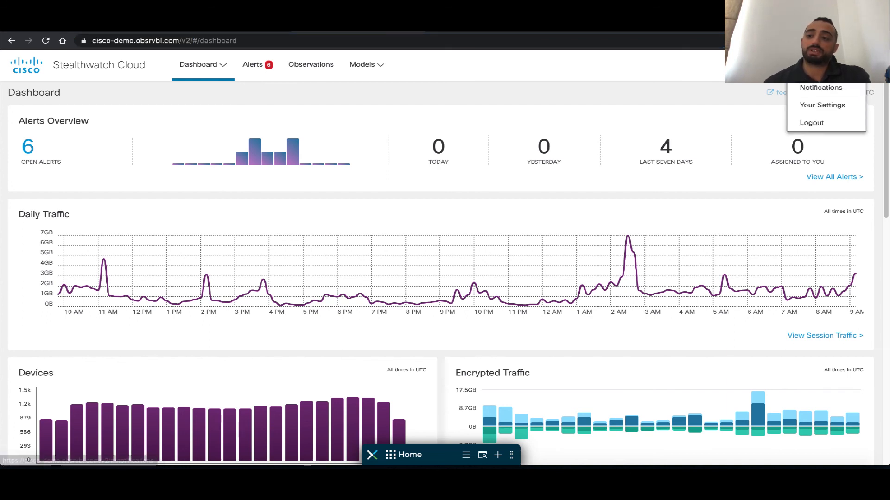
pyautogui.click(842, 107)
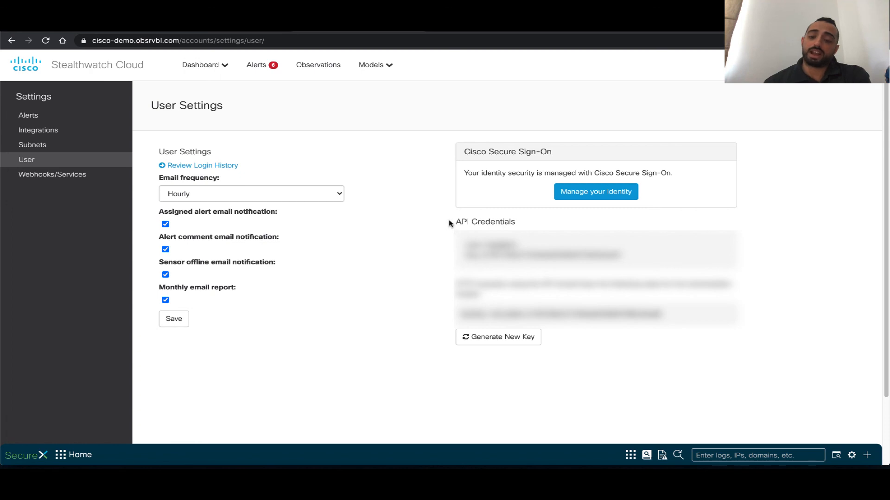
pyautogui.moveTo(450, 221); pyautogui.dragTo(618, 304)
pyautogui.click(618, 304)
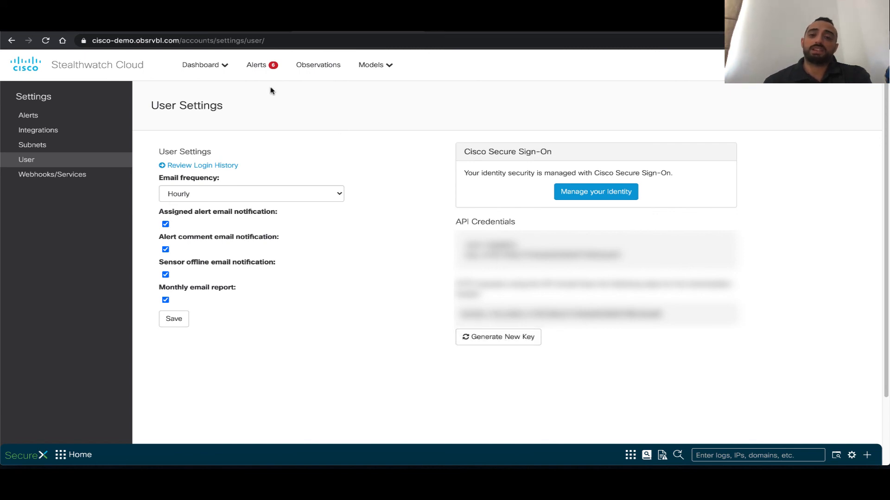
pyautogui.click(217, 31)
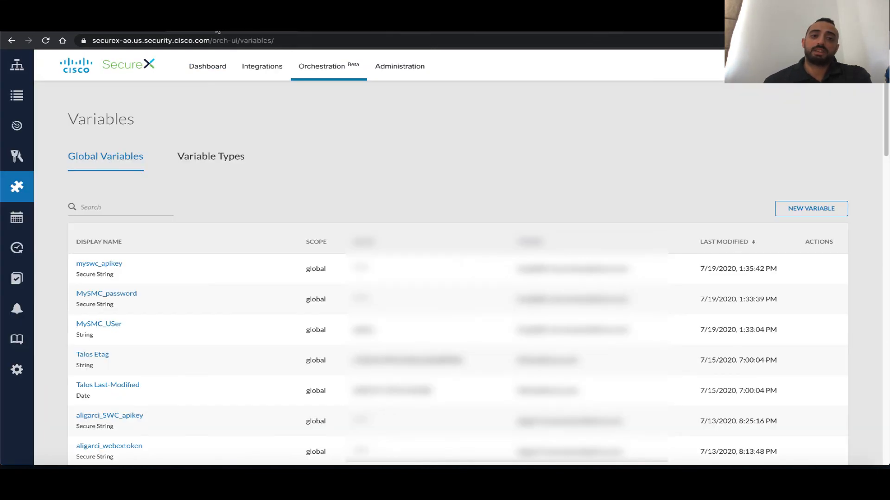